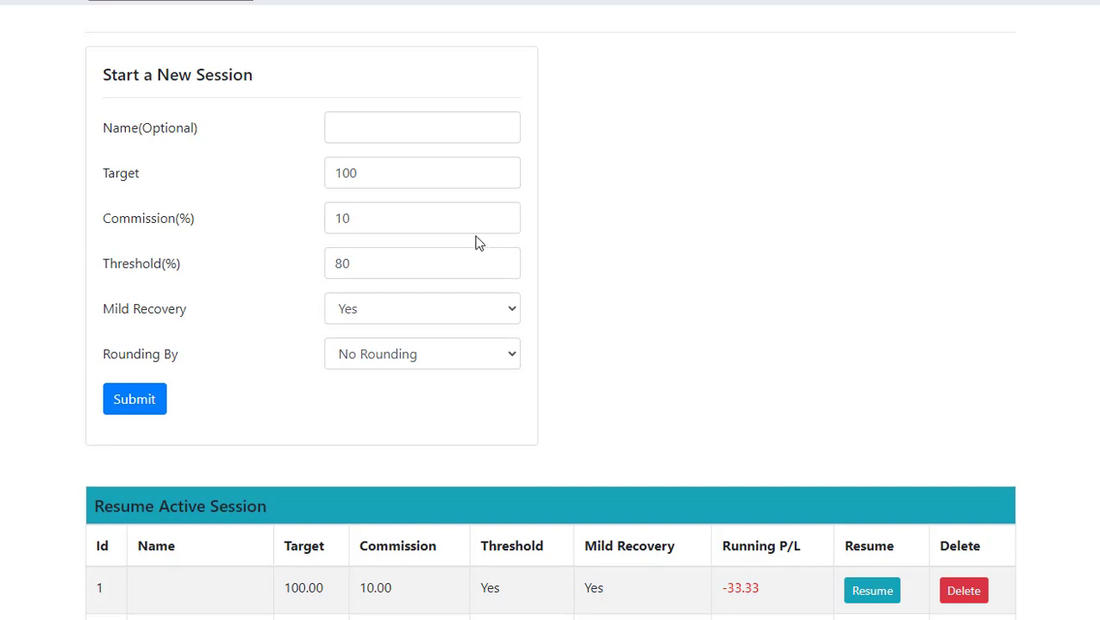
Step: Switch Mild Recovery to No, then set it back to Yes
scroll(293, 319, "down", 1)
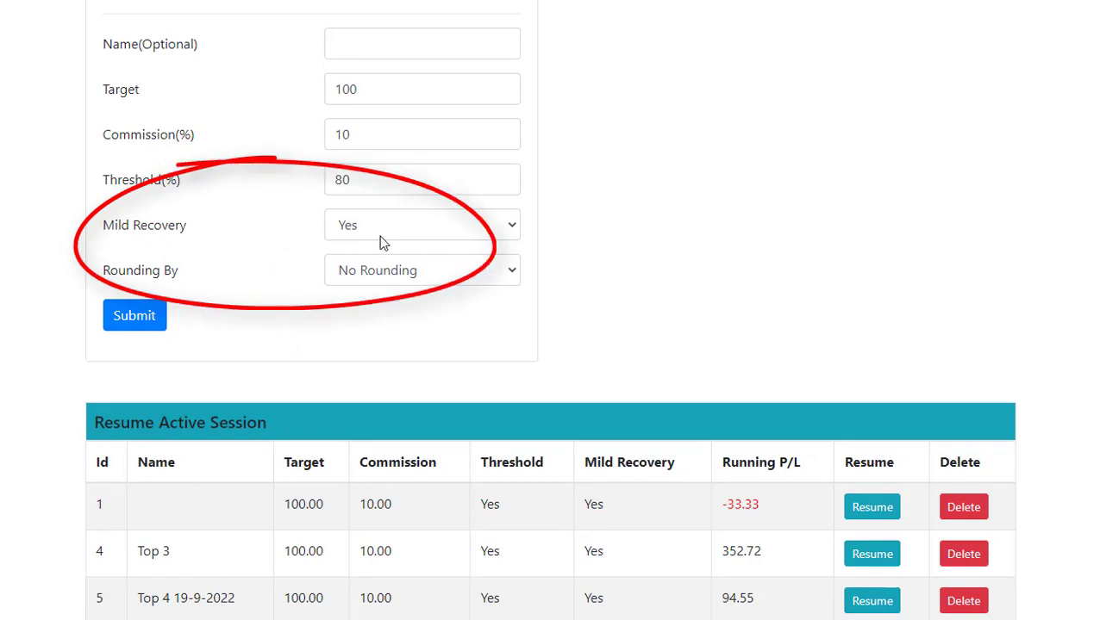
left_click(511, 231)
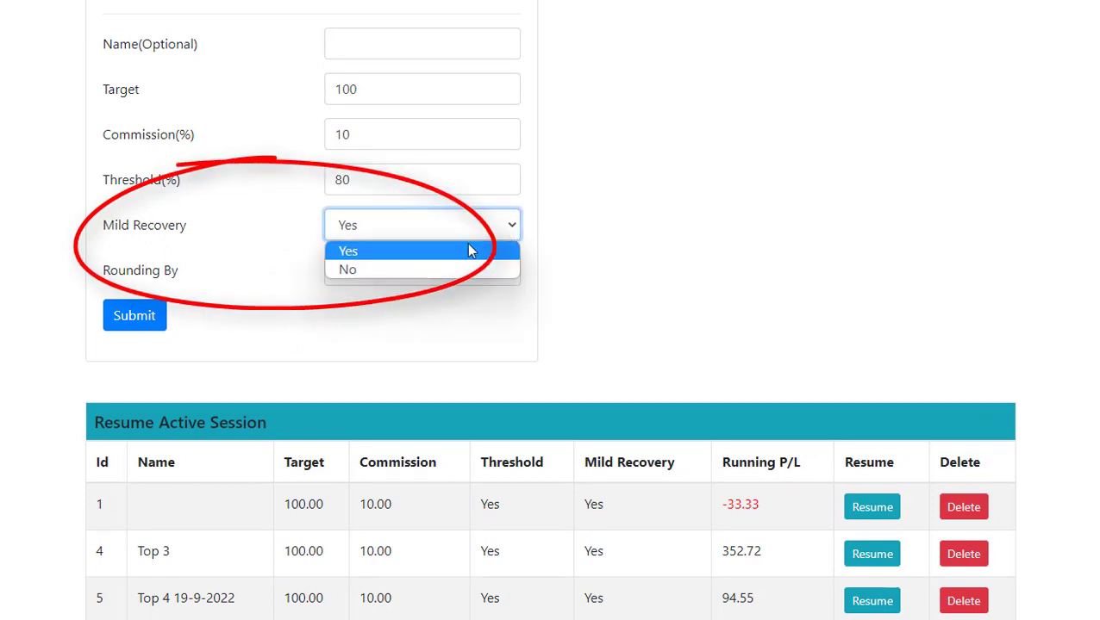
left_click(435, 272)
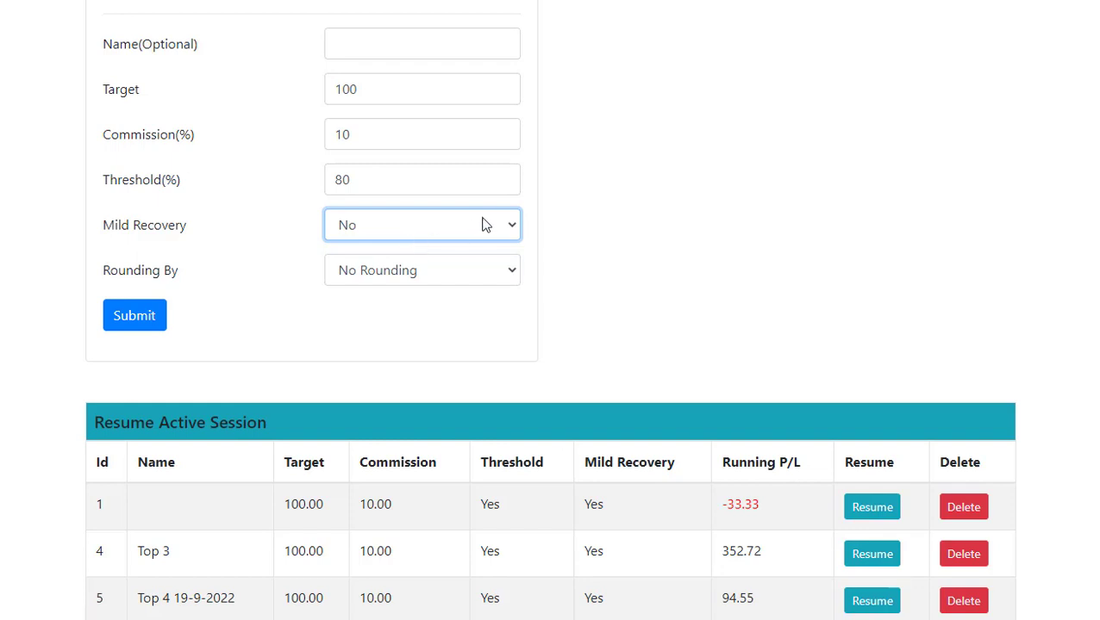
left_click(513, 230)
left_click(442, 254)
Step: Try 50 cent and 1 dollar rounding, then leave Rounding By at No Rounding
left_click(512, 274)
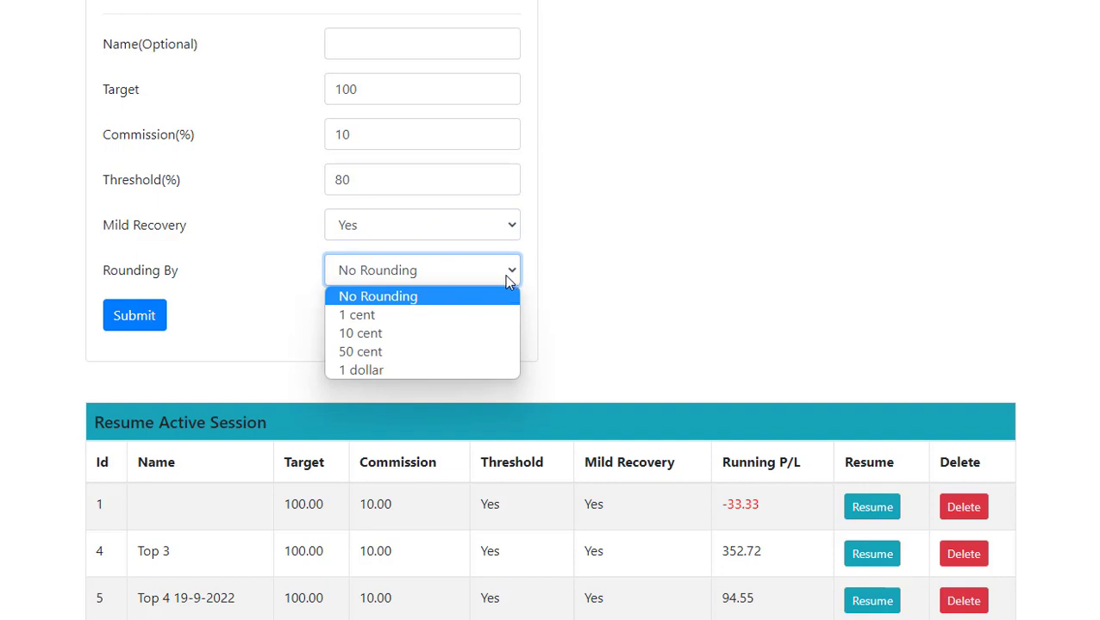
left_click(465, 298)
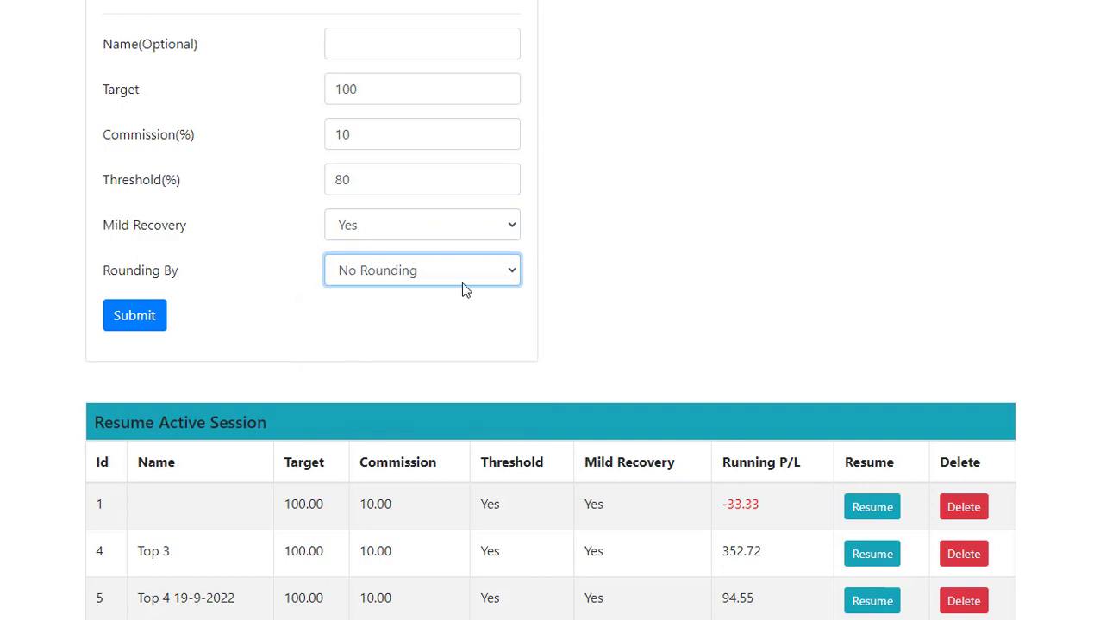
left_click(512, 274)
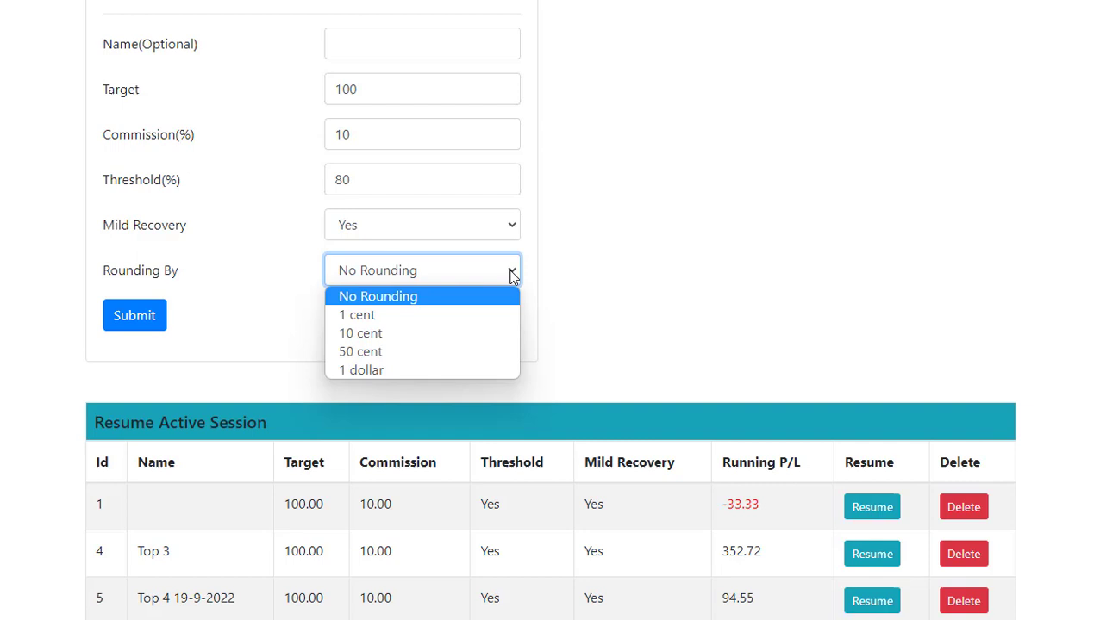
left_click(402, 349)
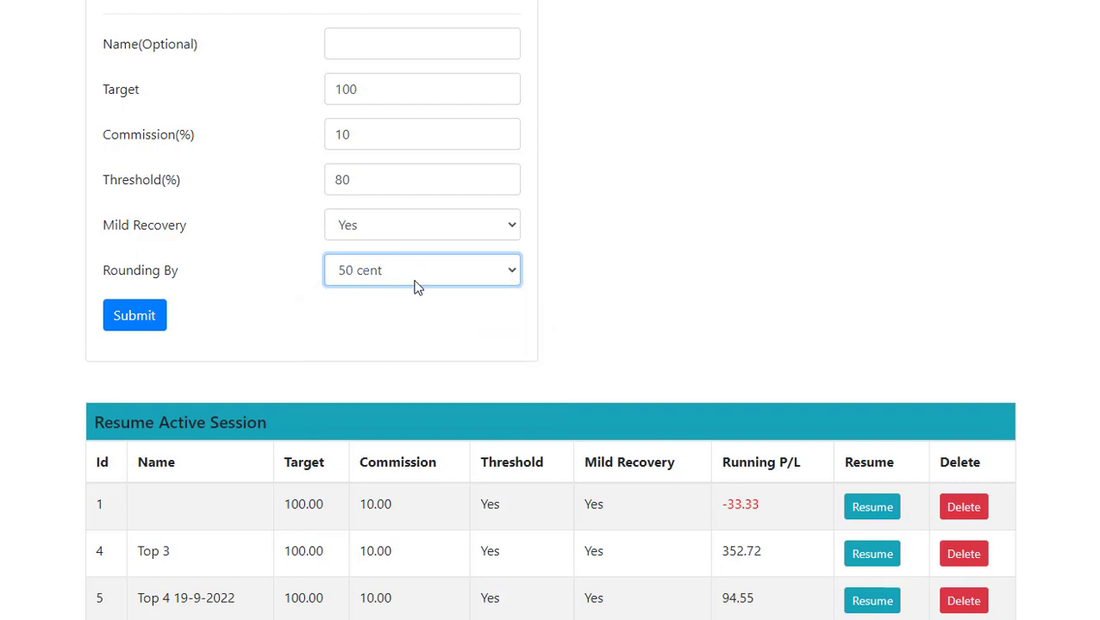
left_click(509, 276)
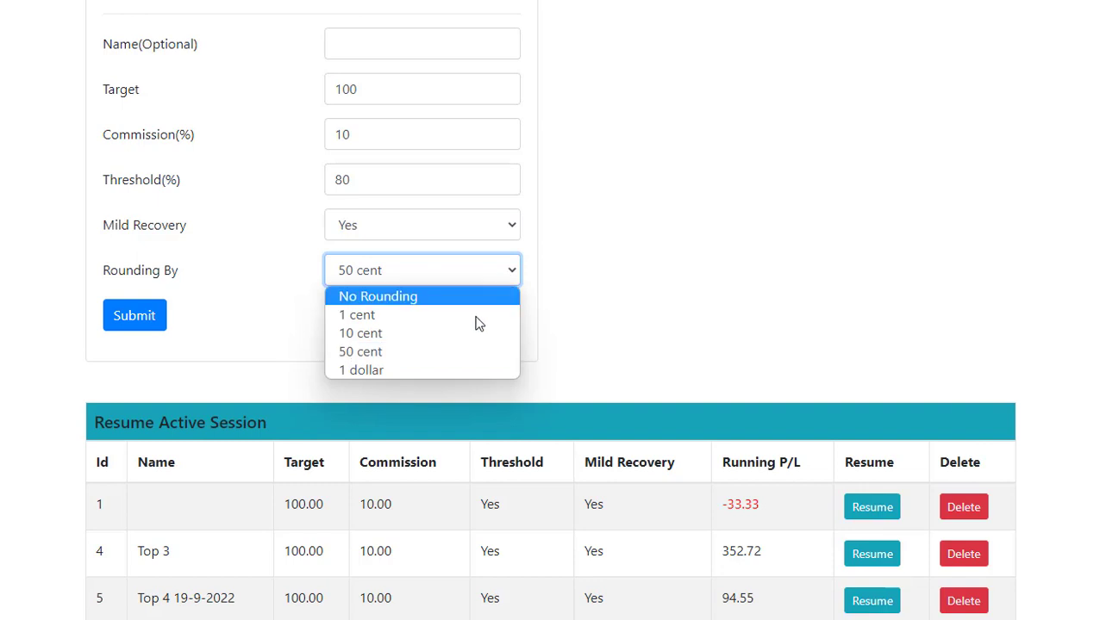
left_click(433, 370)
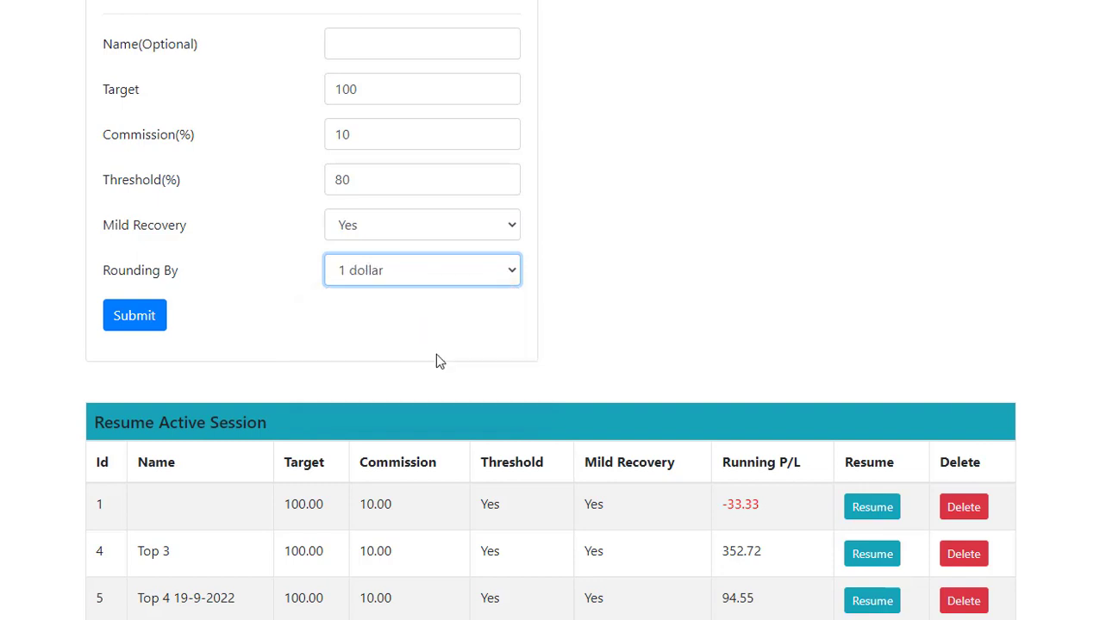
left_click(515, 277)
left_click(457, 302)
Step: Name the session '20-9-2022 Top3' and submit it
left_click(375, 49)
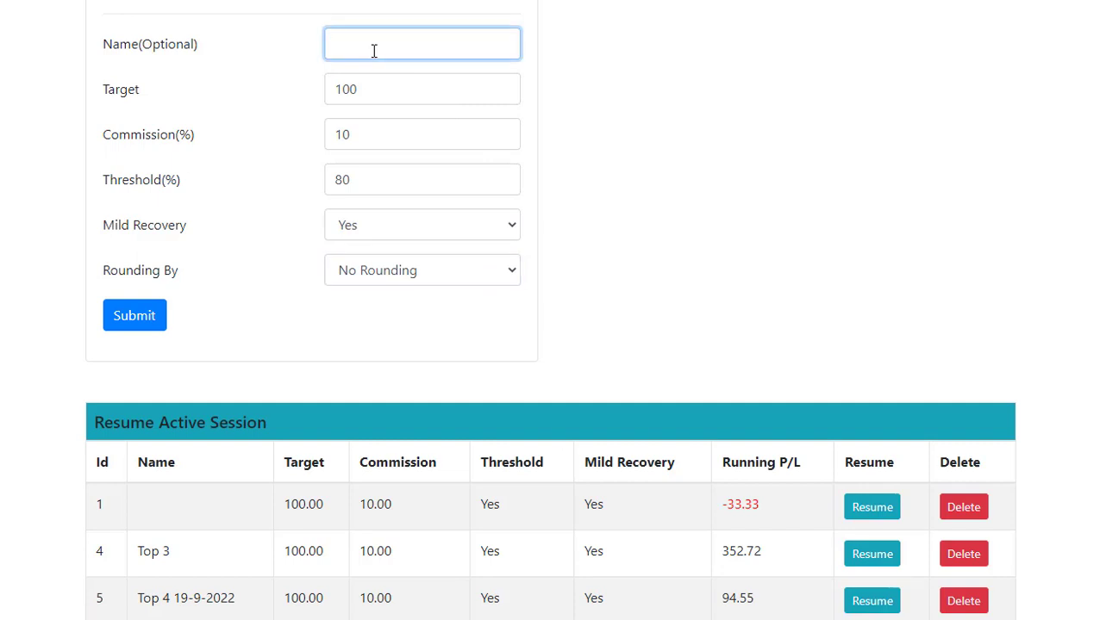
scroll(602, 186, "down", 1)
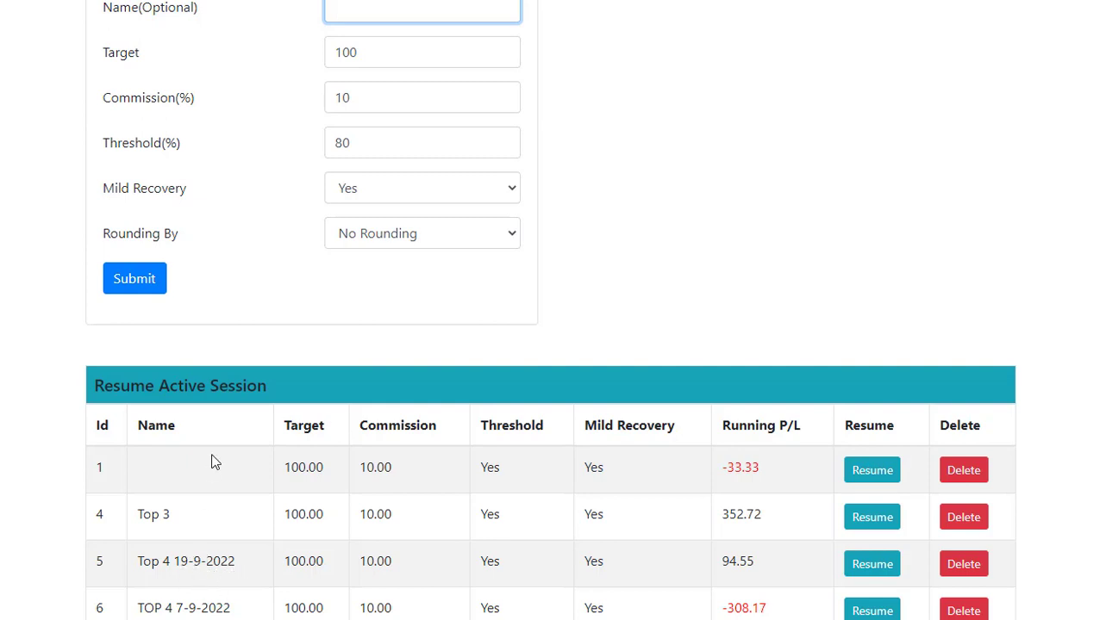
scroll(365, 90, "up", 1)
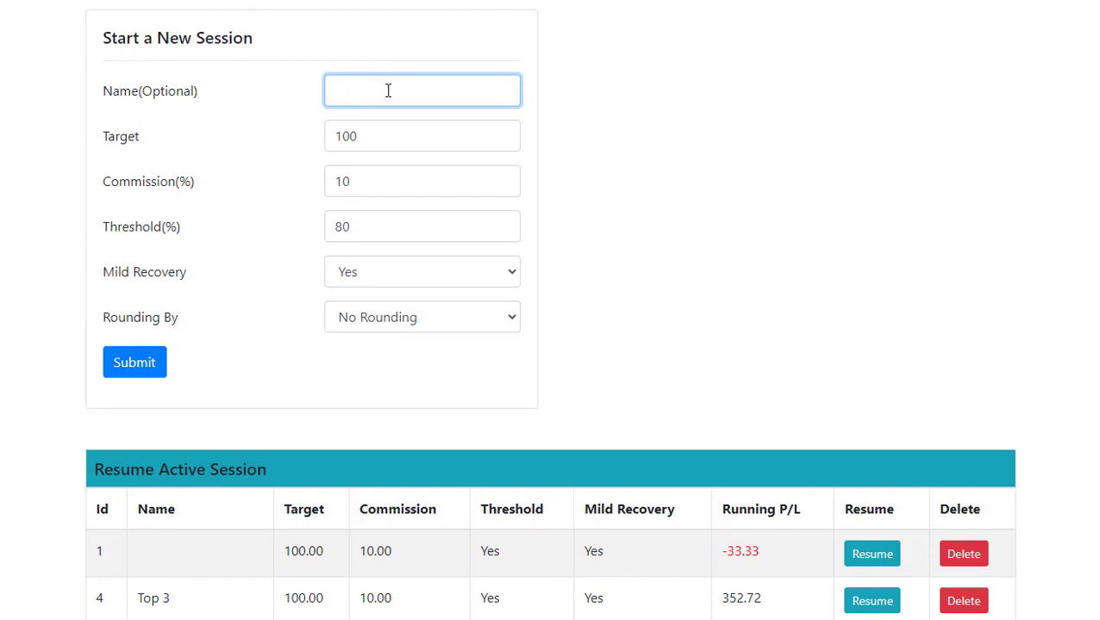
type("20-9-2022 Top3")
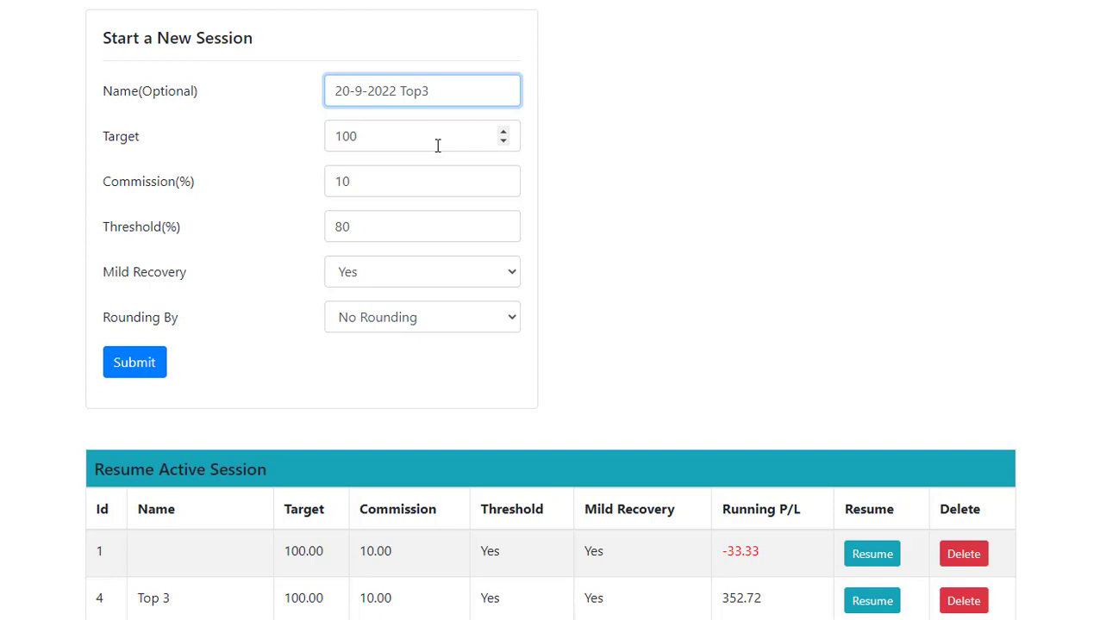
scroll(437, 146, "down", 1)
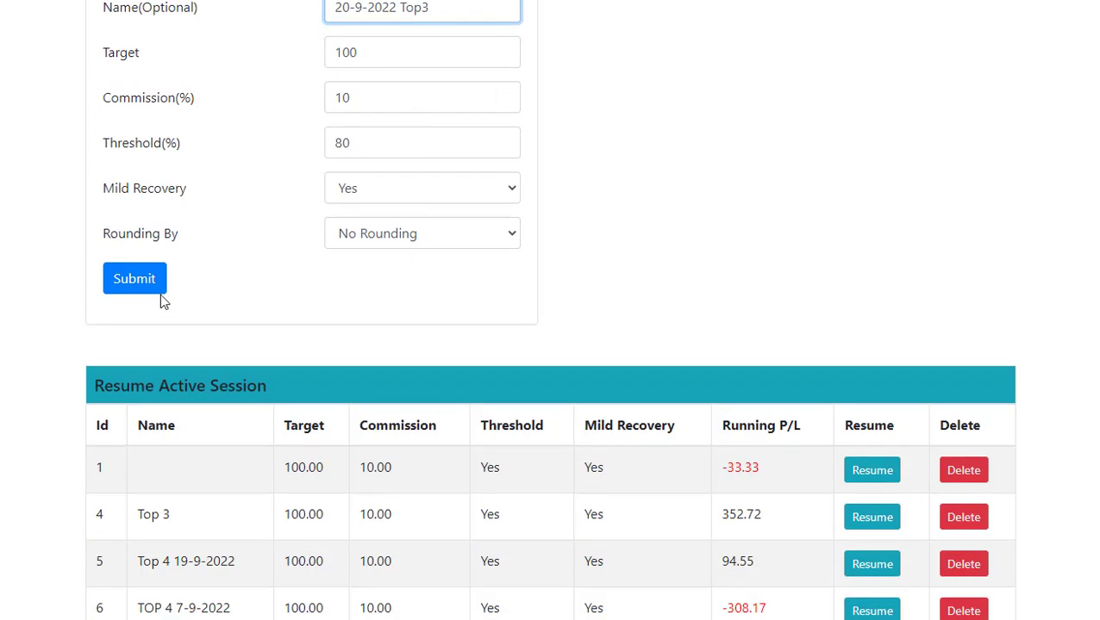
left_click(136, 285)
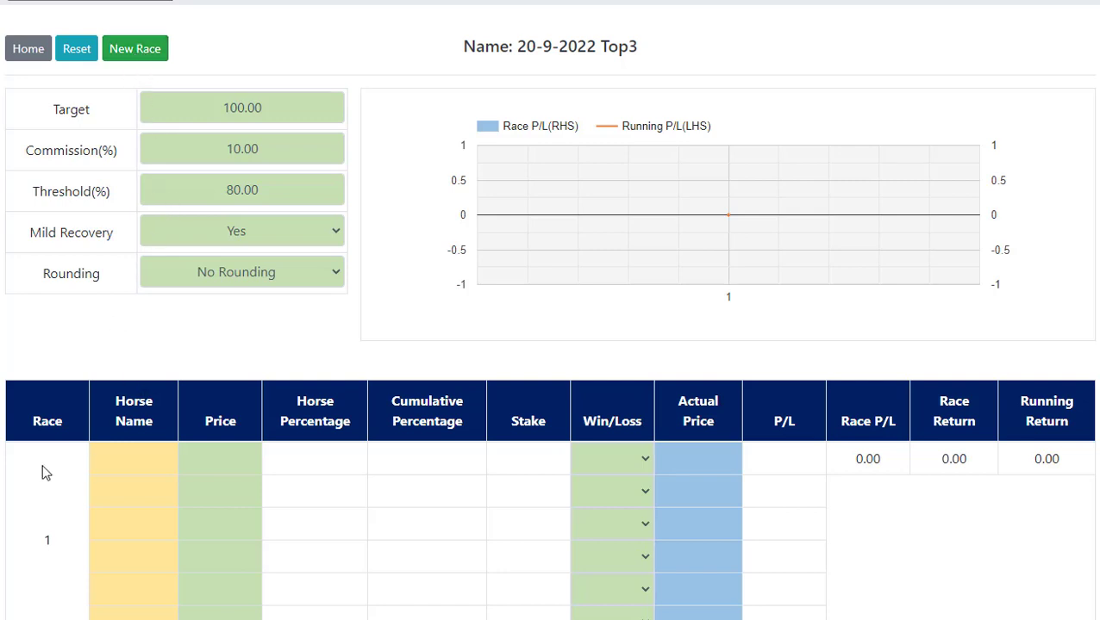
Step: Add Top Hat to race 1 at a price of 3.80
left_click(135, 462)
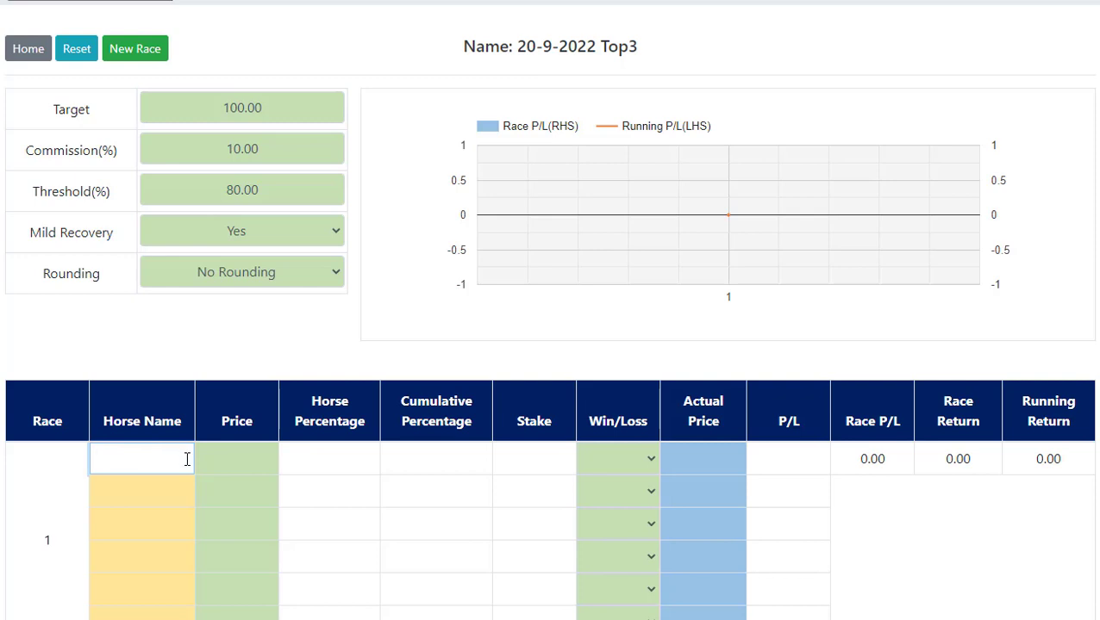
type("Top Hat")
left_click(223, 461)
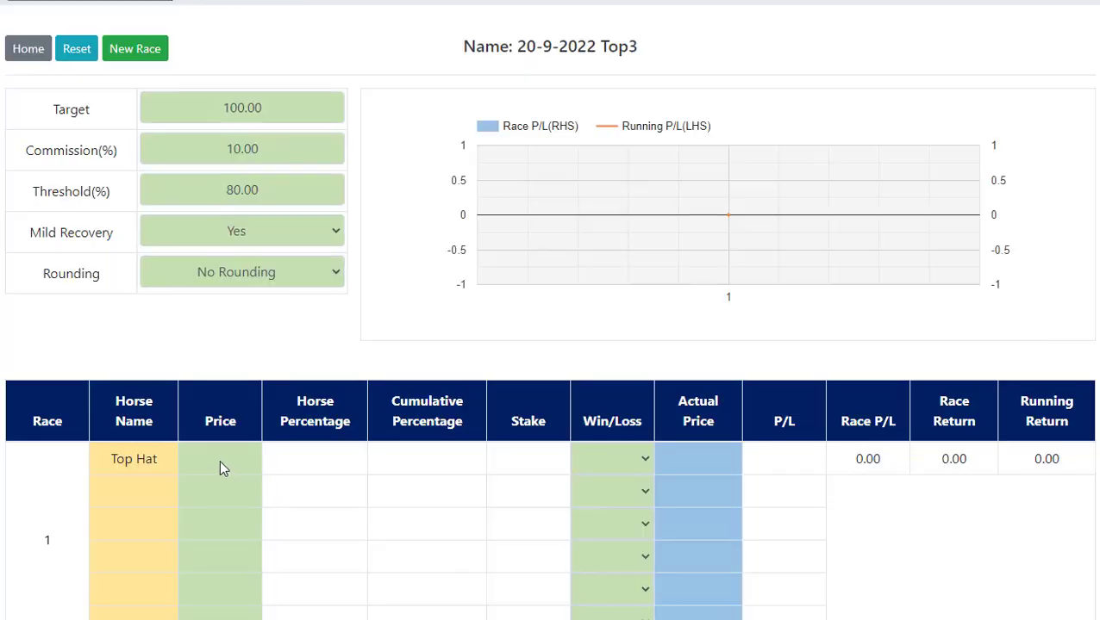
left_click(219, 464)
type("3.8")
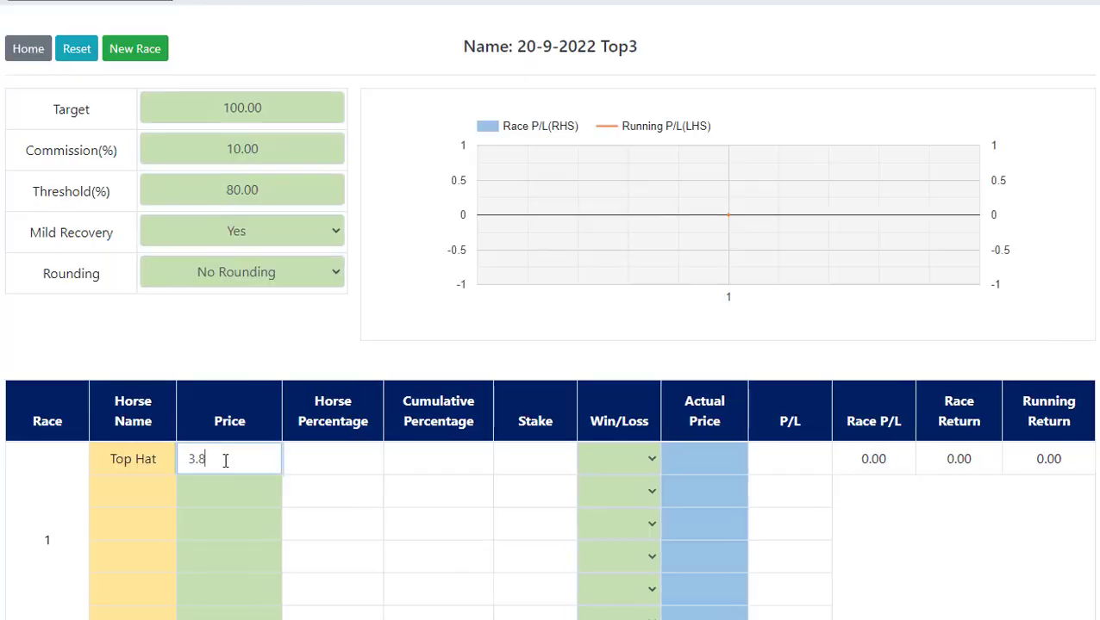
type("0")
left_click(125, 487)
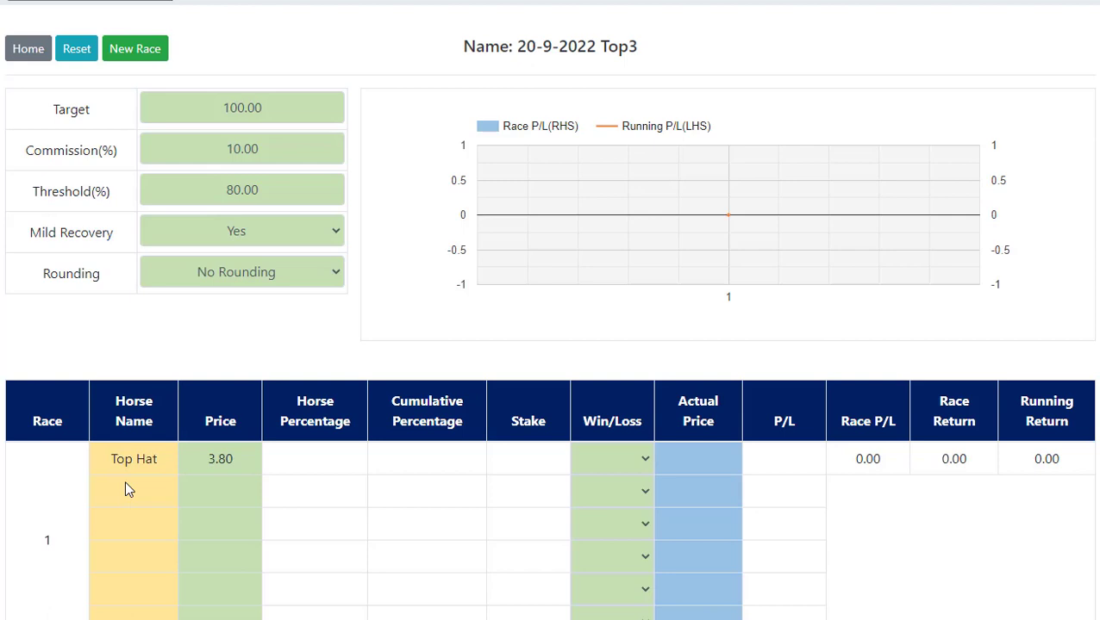
Step: Add Slipper over at 5.90 and enter Spring Summer's name
left_click(126, 493)
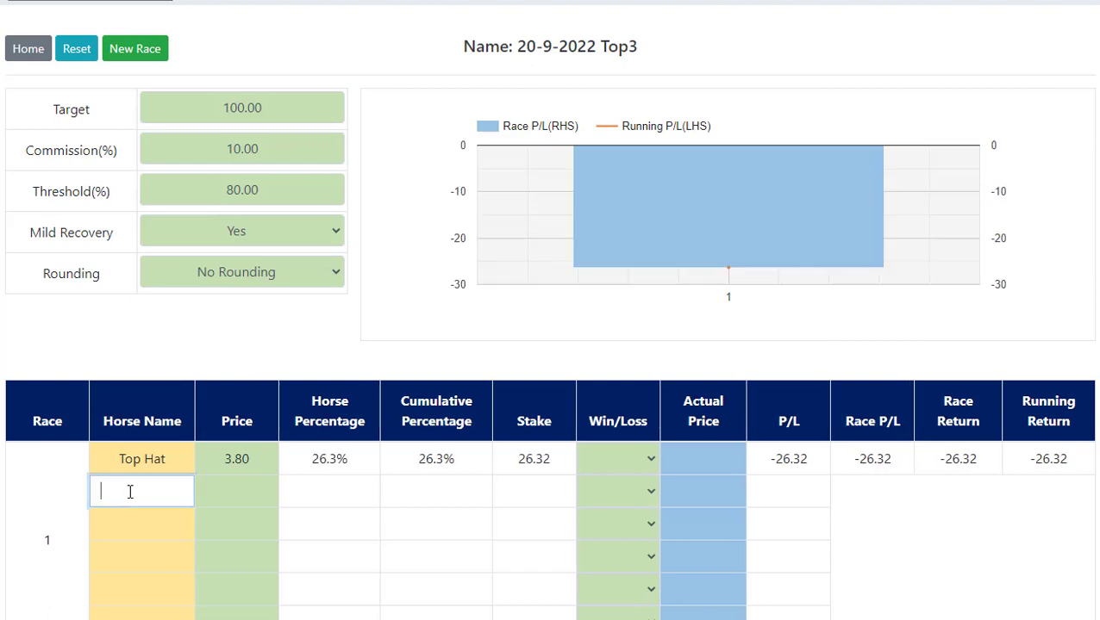
type("Slipper over")
left_click(216, 491)
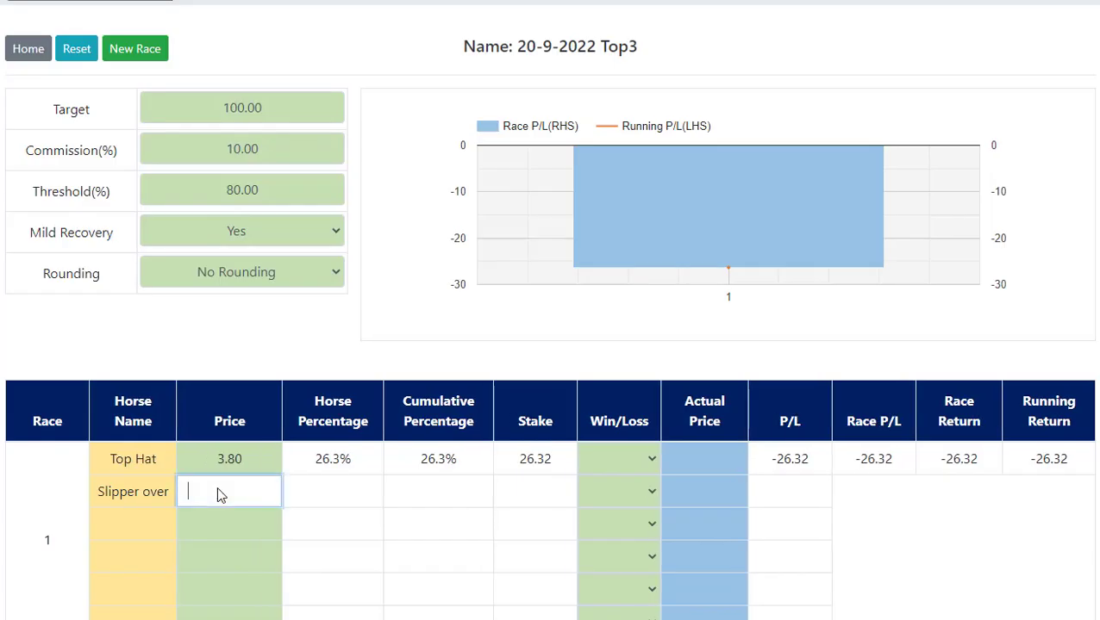
type("5.9")
left_click(147, 522)
type("Spring Summer")
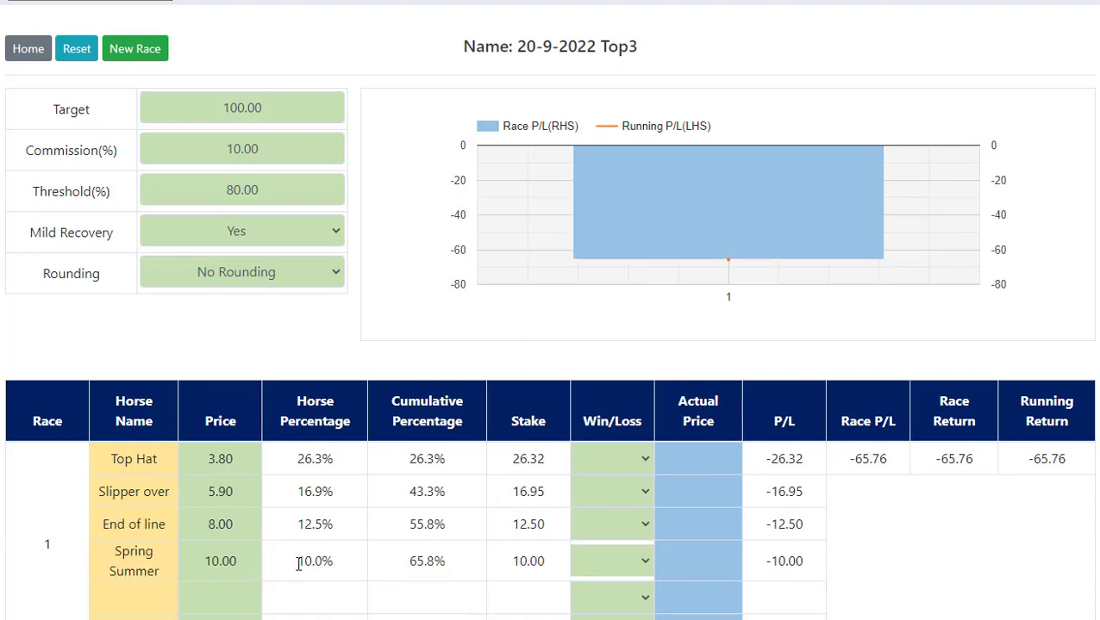
Step: Add U Bolt as the fifth horse with a price of 10.00
left_click(138, 597)
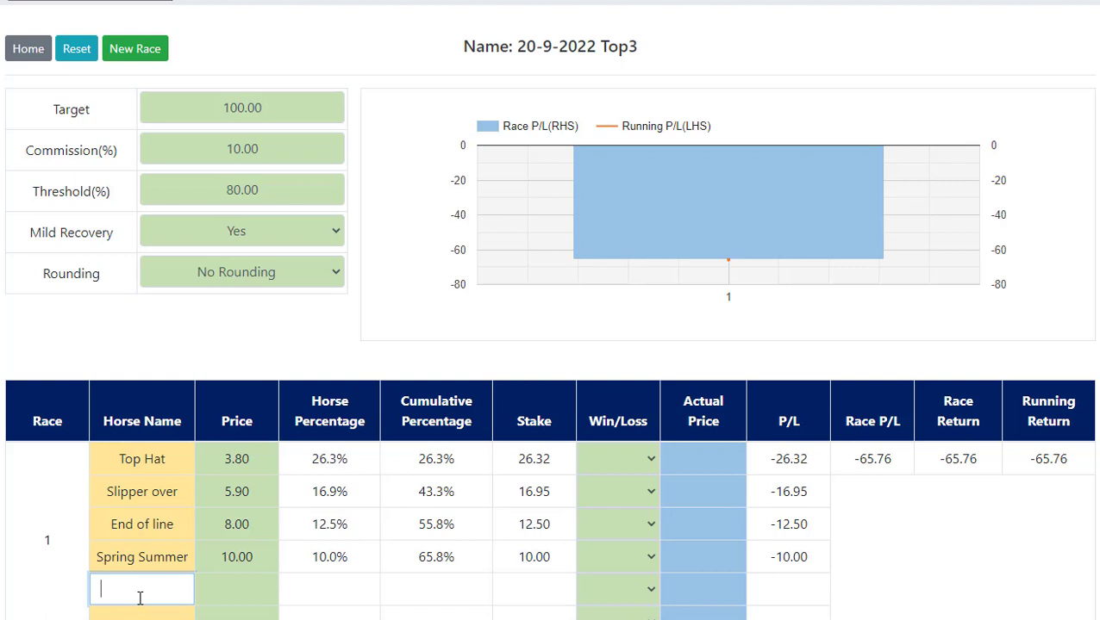
type("U Bolt")
left_click(217, 601)
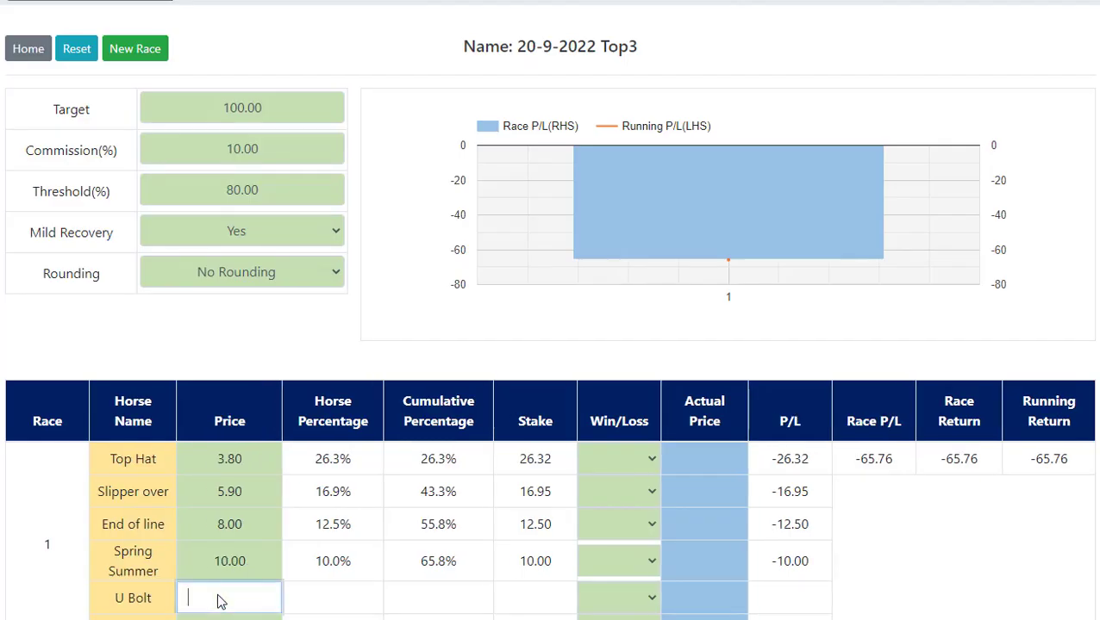
type("10")
key("Return")
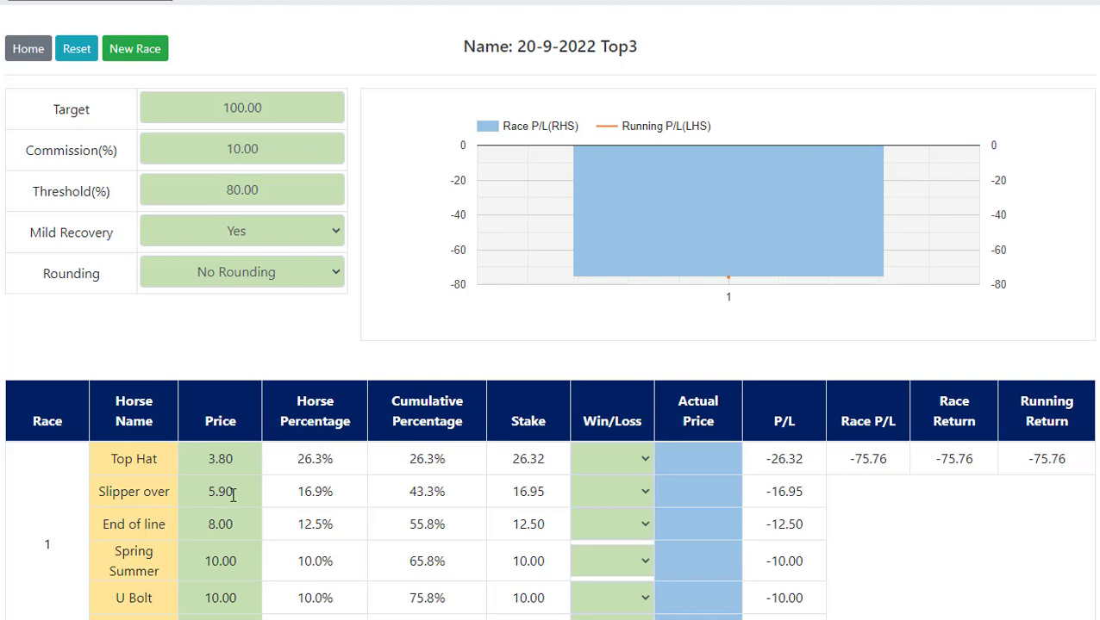
Step: Replace Spring Summer's 10.00 price with 6.00
left_click(240, 567)
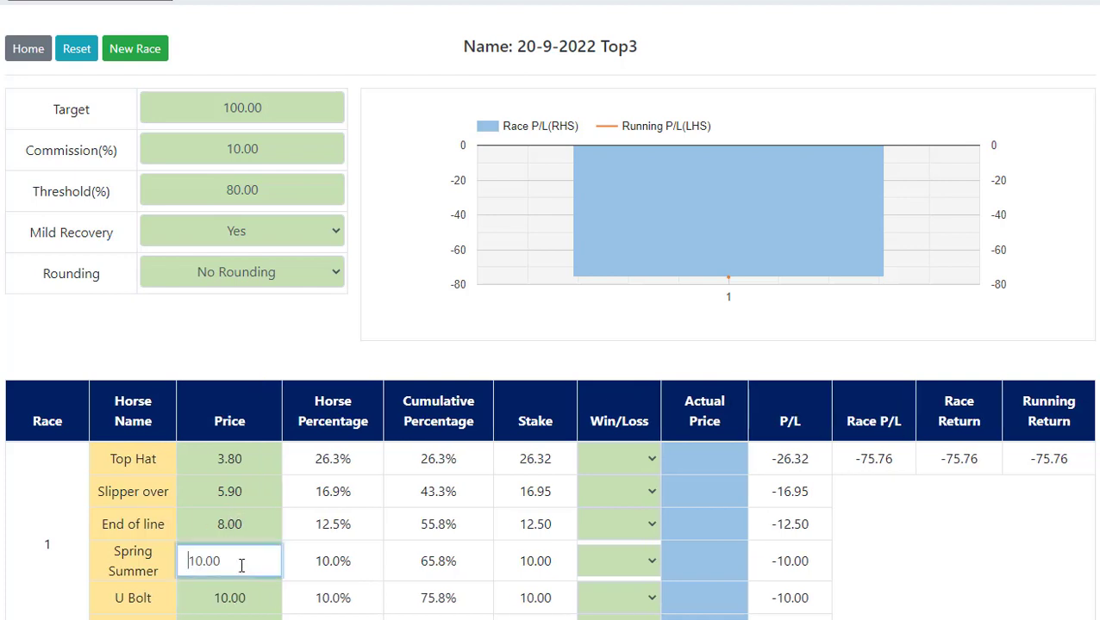
left_click_drag(242, 566, 175, 571)
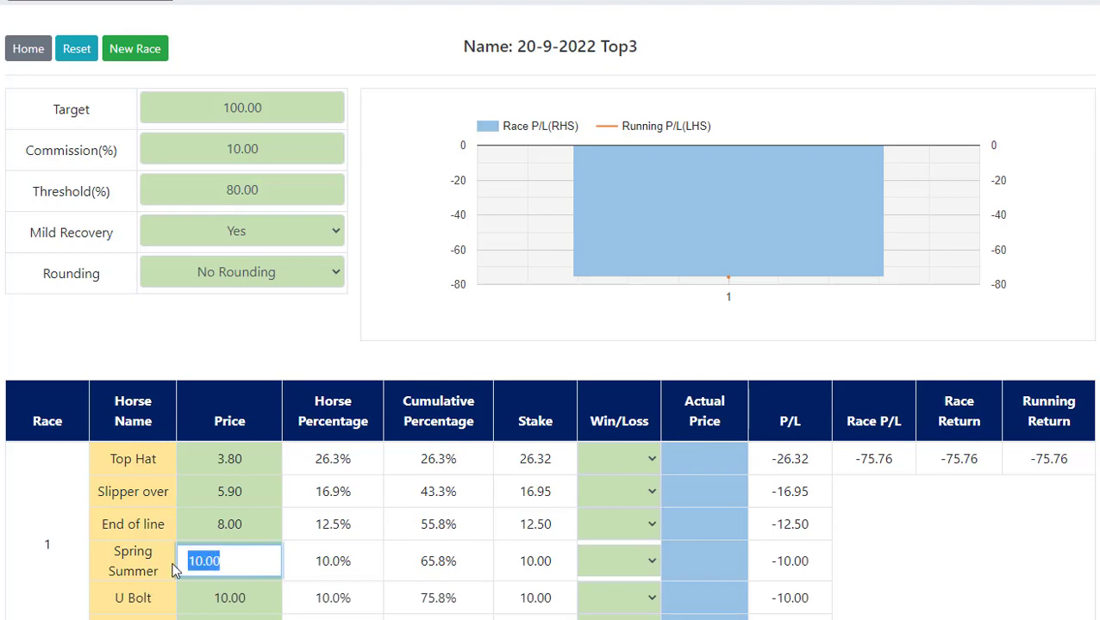
type("6.00")
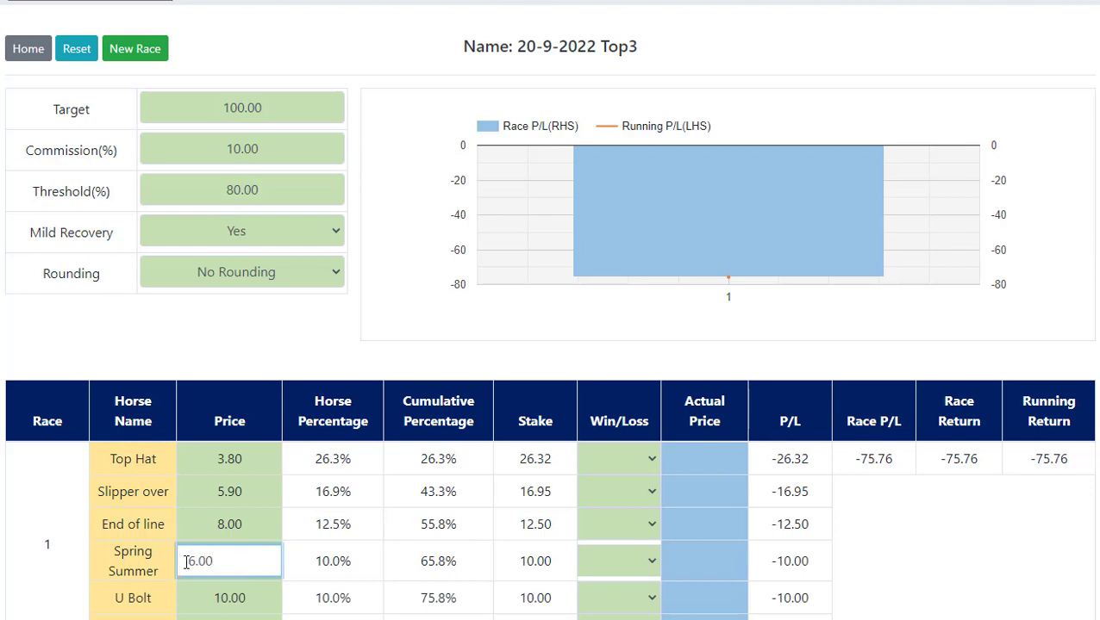
key("Return")
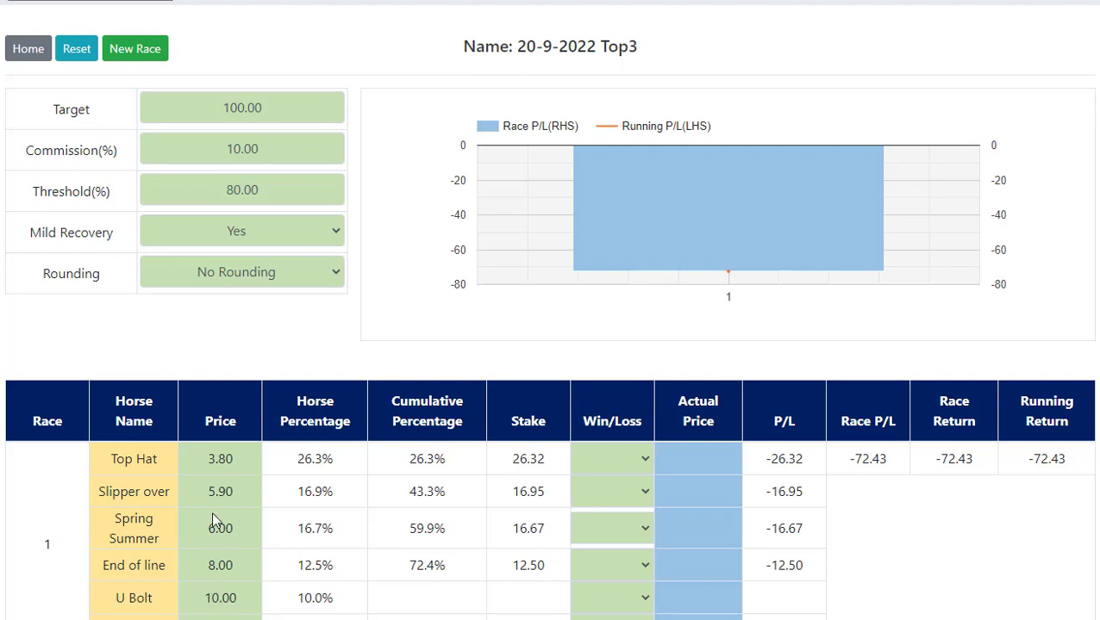
Step: Manually select U Bolt so it receives a 10.00 stake
left_click(220, 603)
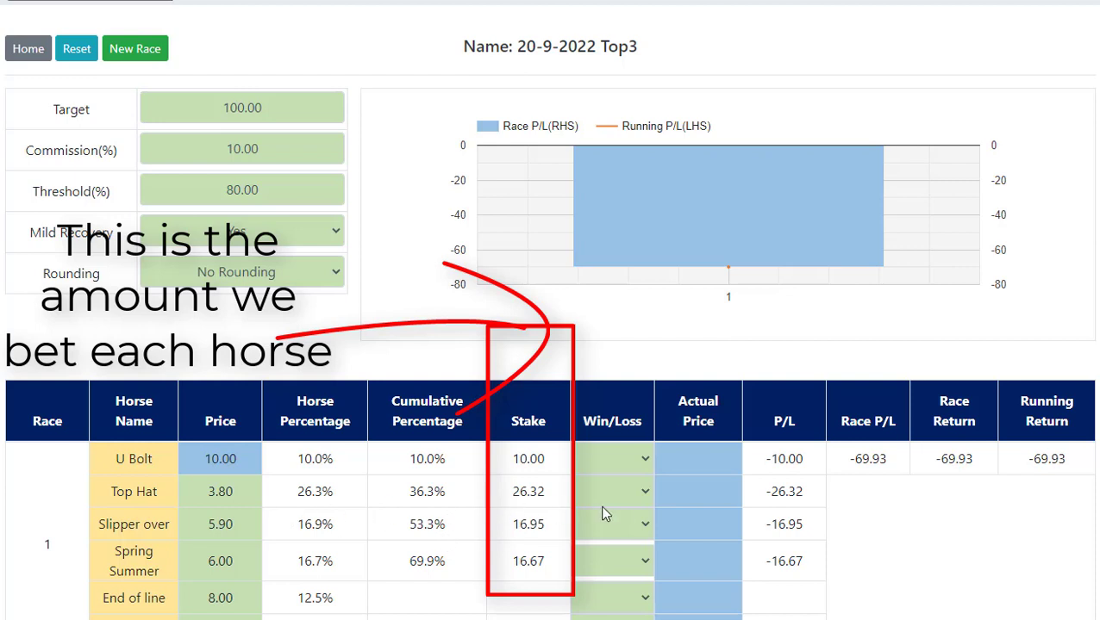
Step: Set Top Hat's Win/Loss result to W for race 1
left_click(645, 492)
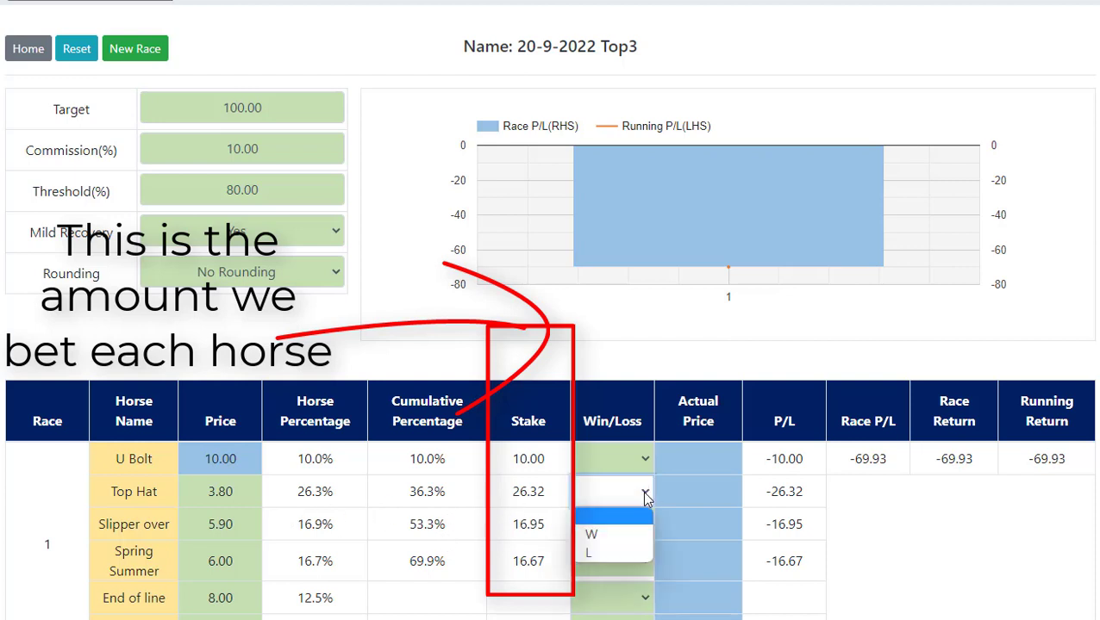
left_click(609, 530)
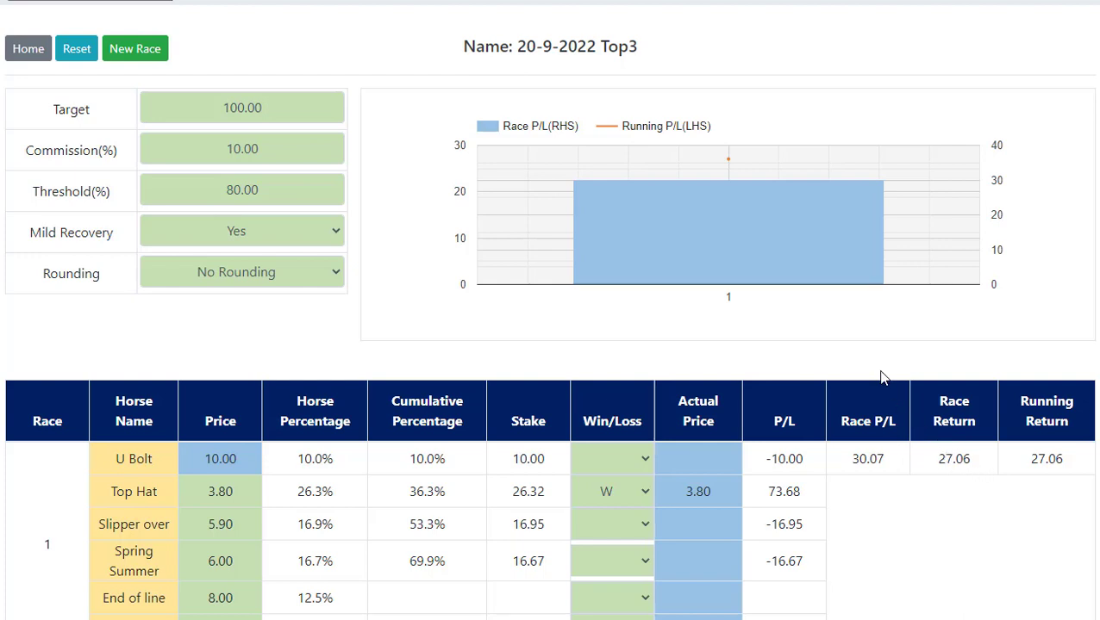
mouse_move(741, 255)
Step: Add race 2 and enter prices 5.40, 3.80 and 8.40
left_click(118, 53)
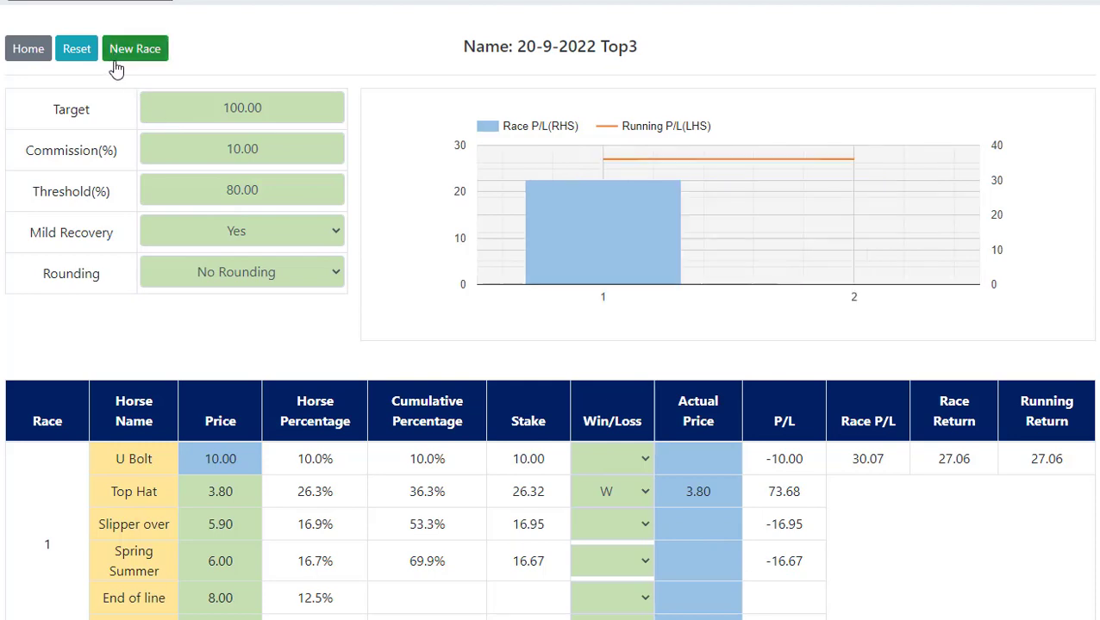
scroll(250, 273, "down", 3)
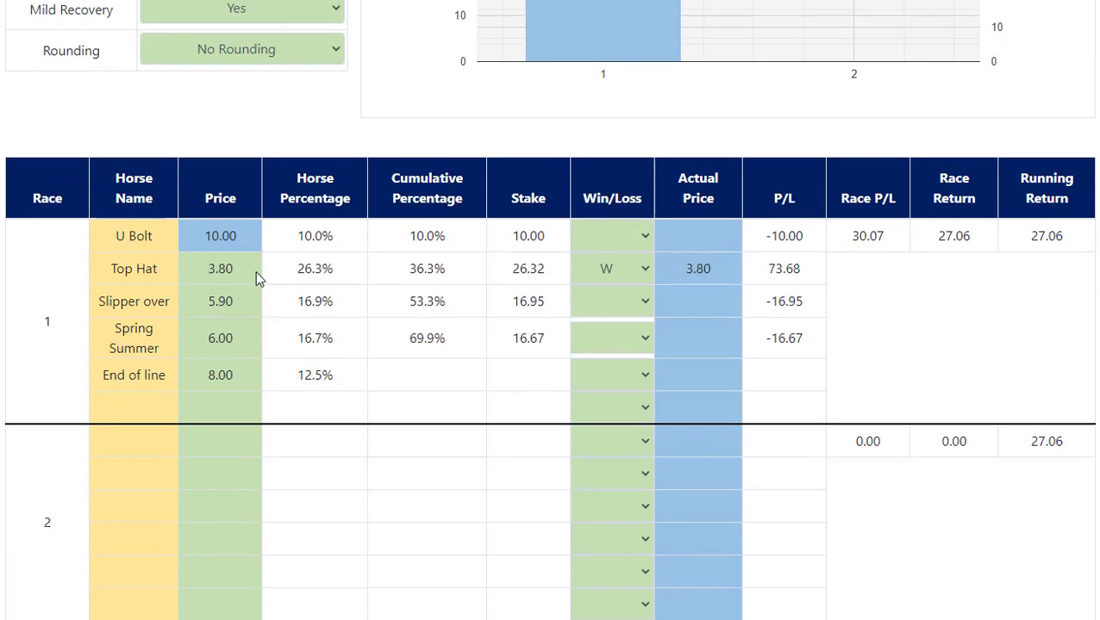
left_click(213, 445)
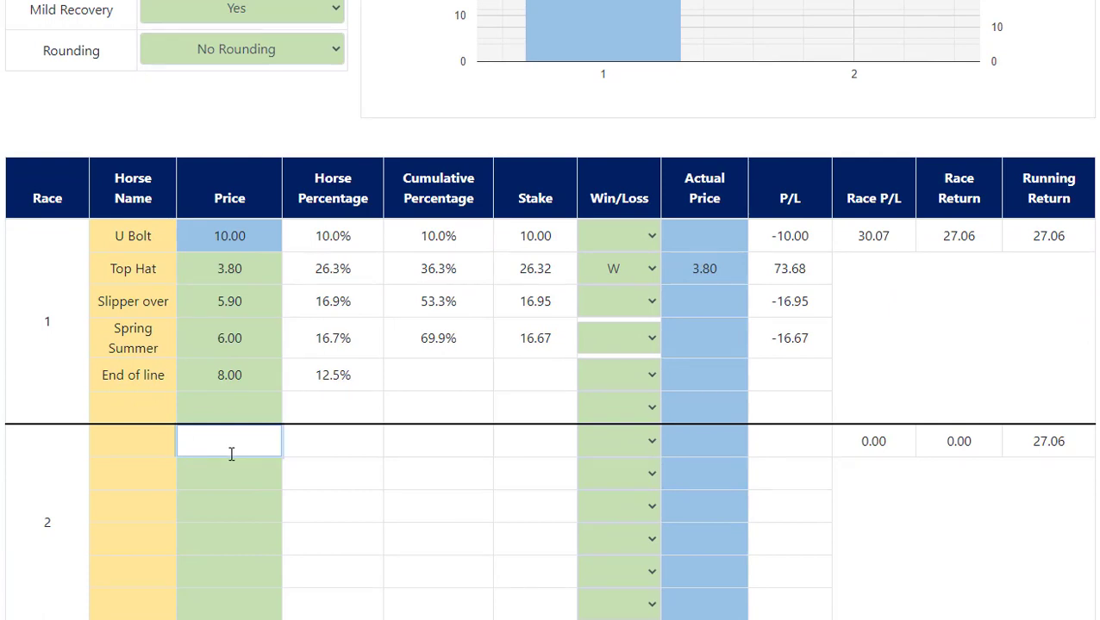
type("5.4")
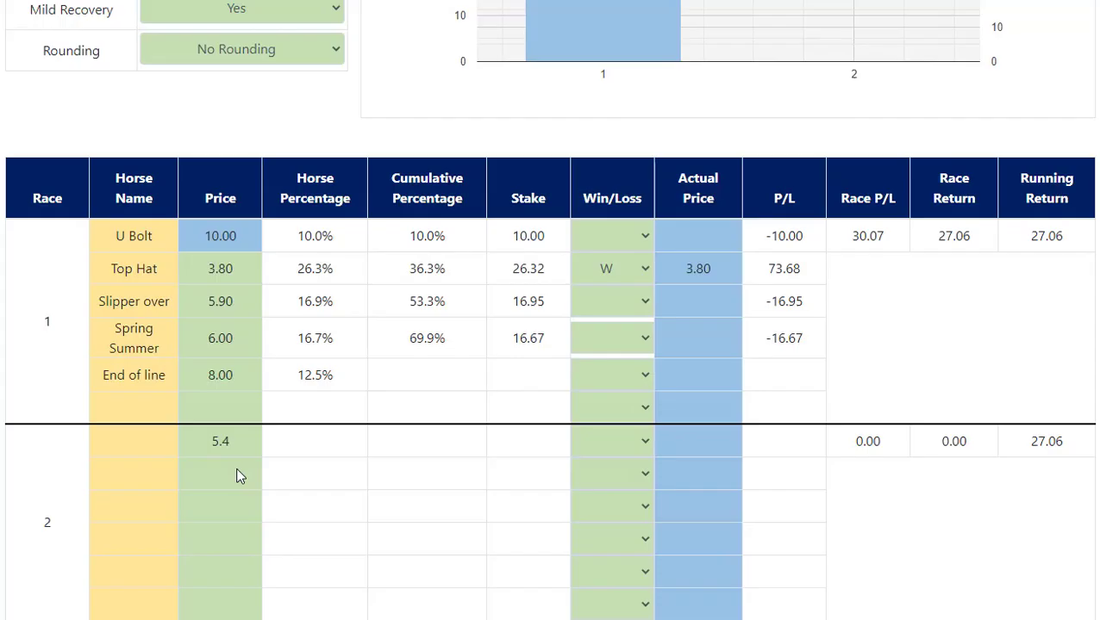
left_click(233, 477)
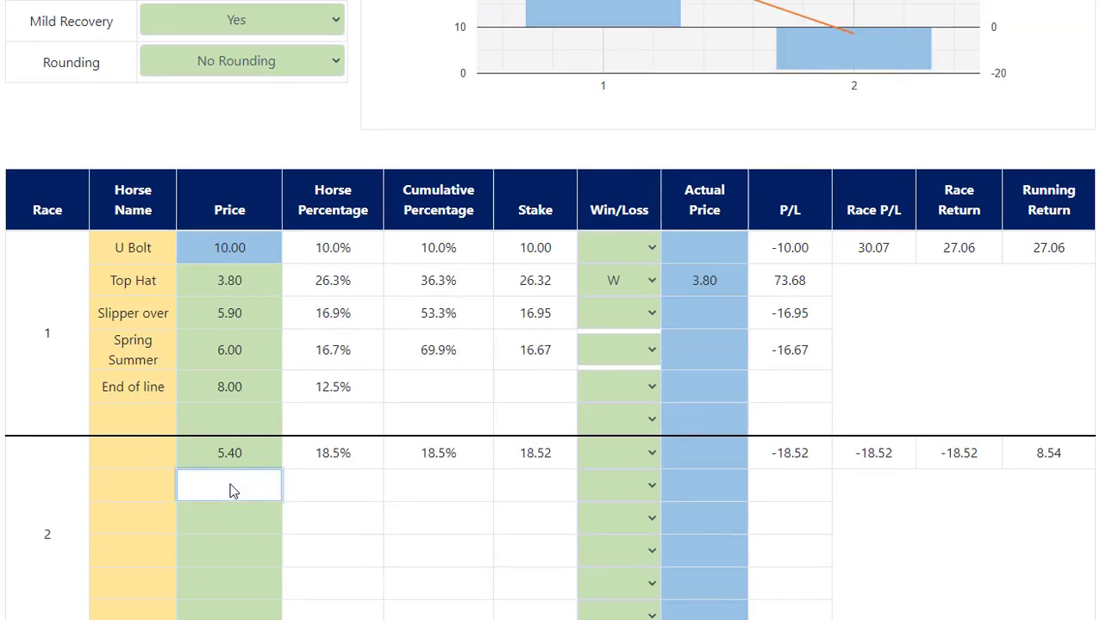
type("3.80")
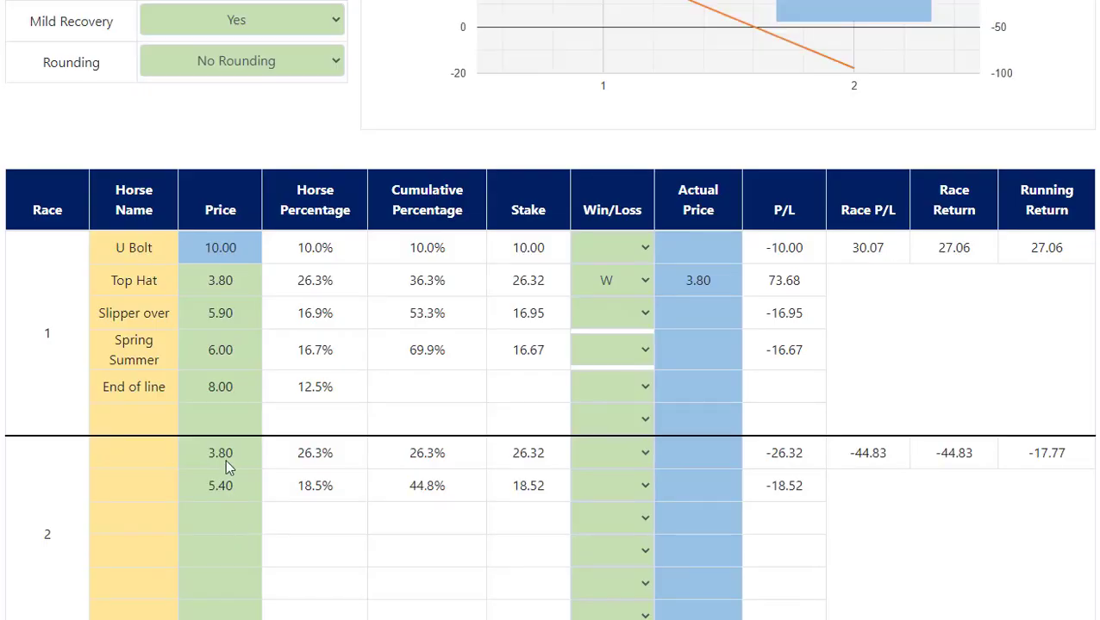
left_click(221, 519)
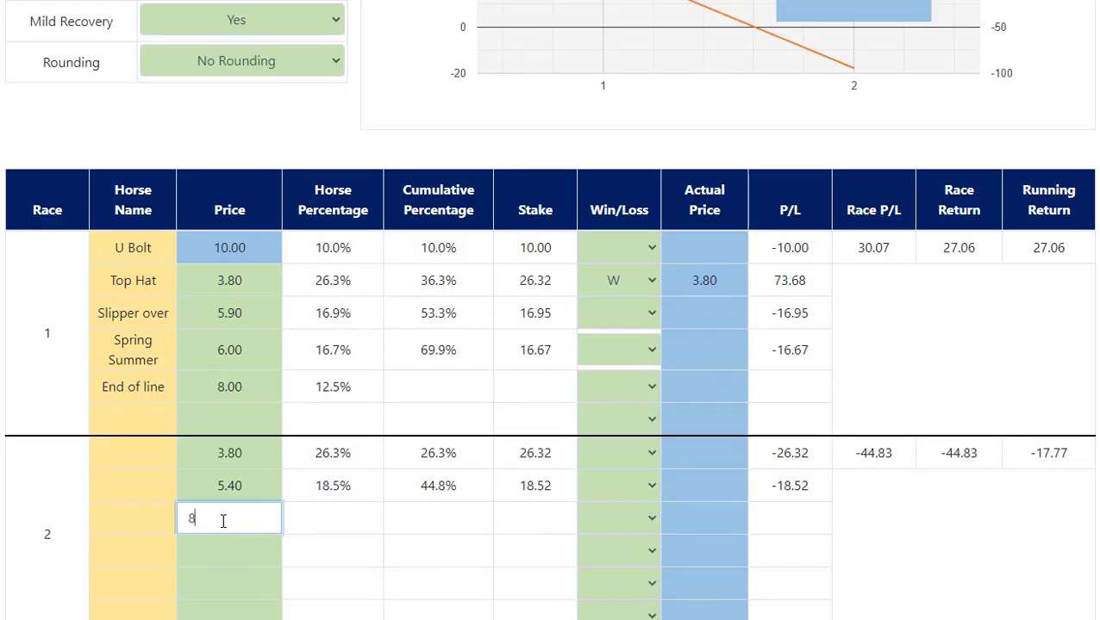
key("Return")
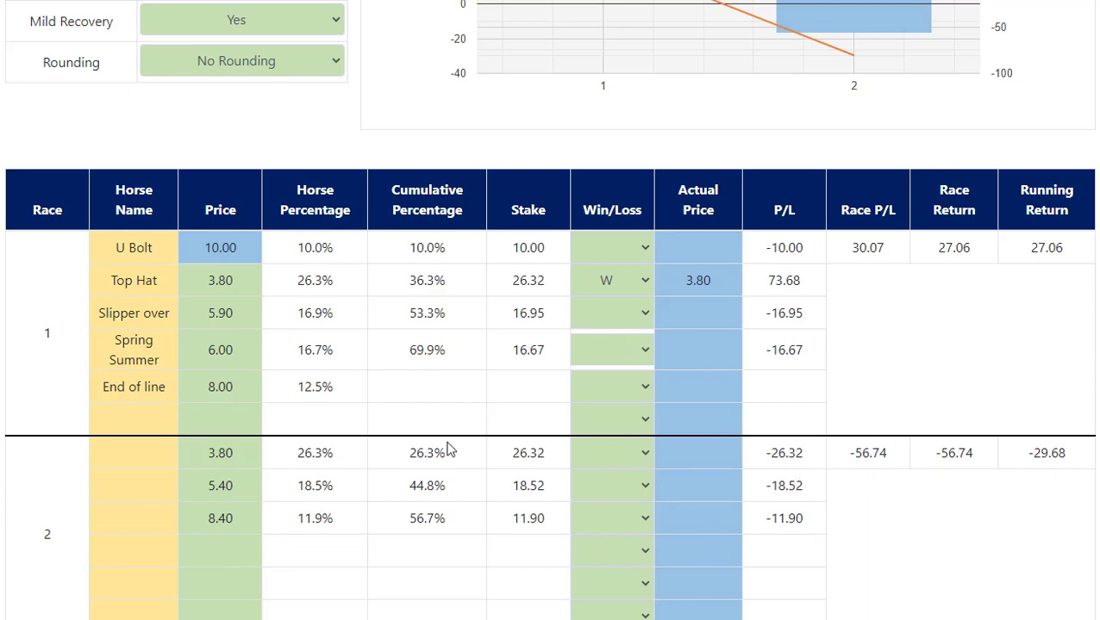
Step: Add an empty race 3 below race 2 and scroll down to it
scroll(439, 440, "up", 2)
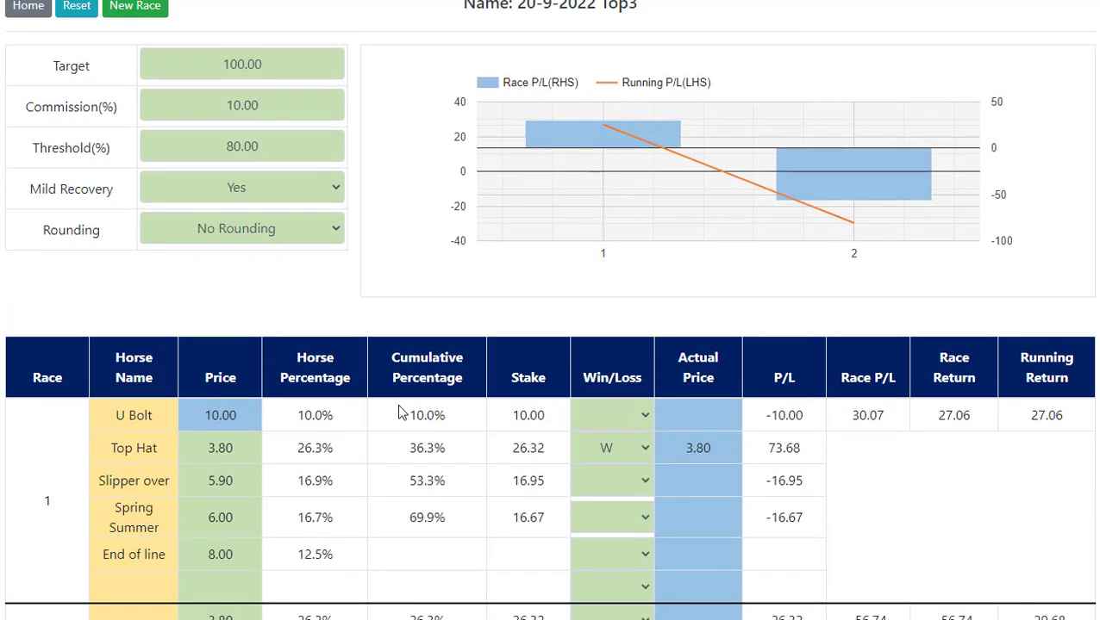
left_click(134, 11)
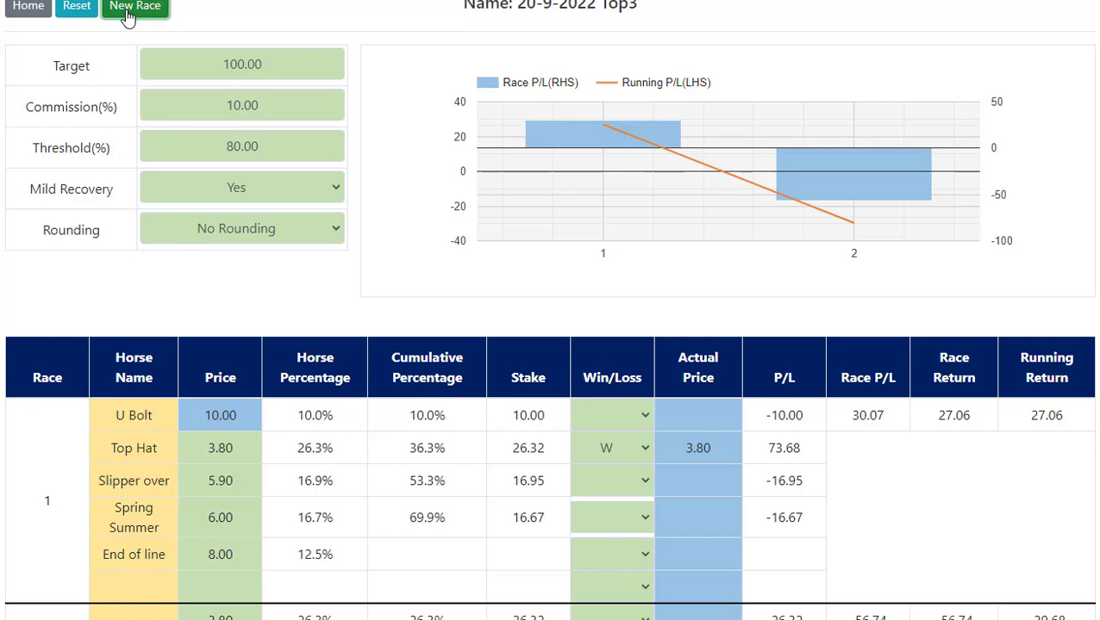
scroll(274, 267, "down", 1)
scroll(275, 259, "down", 3)
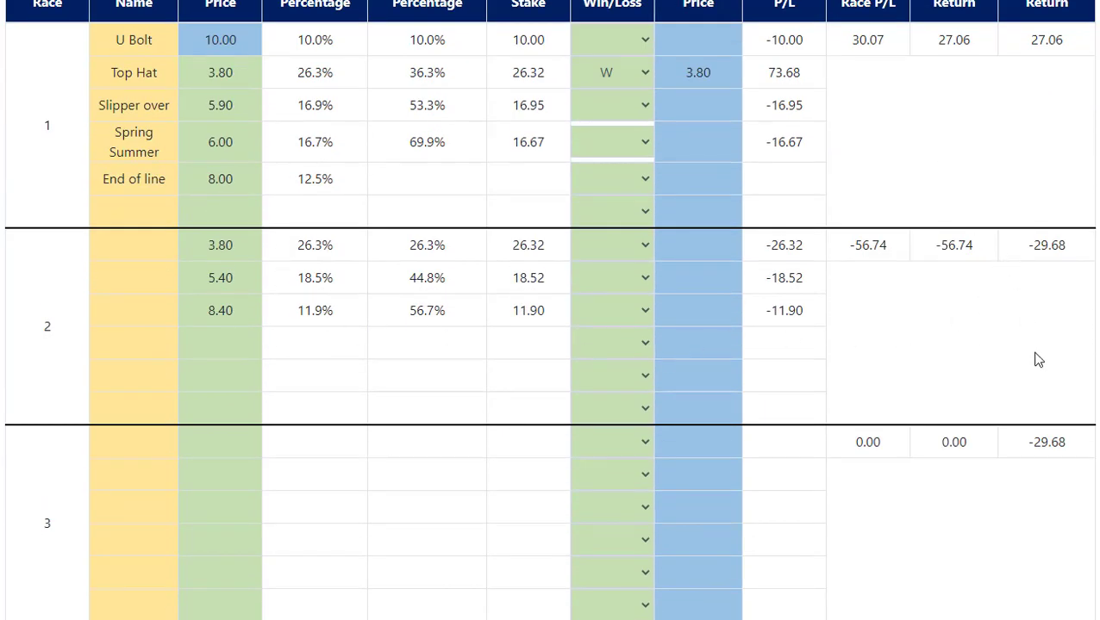
scroll(668, 388, "up", 5)
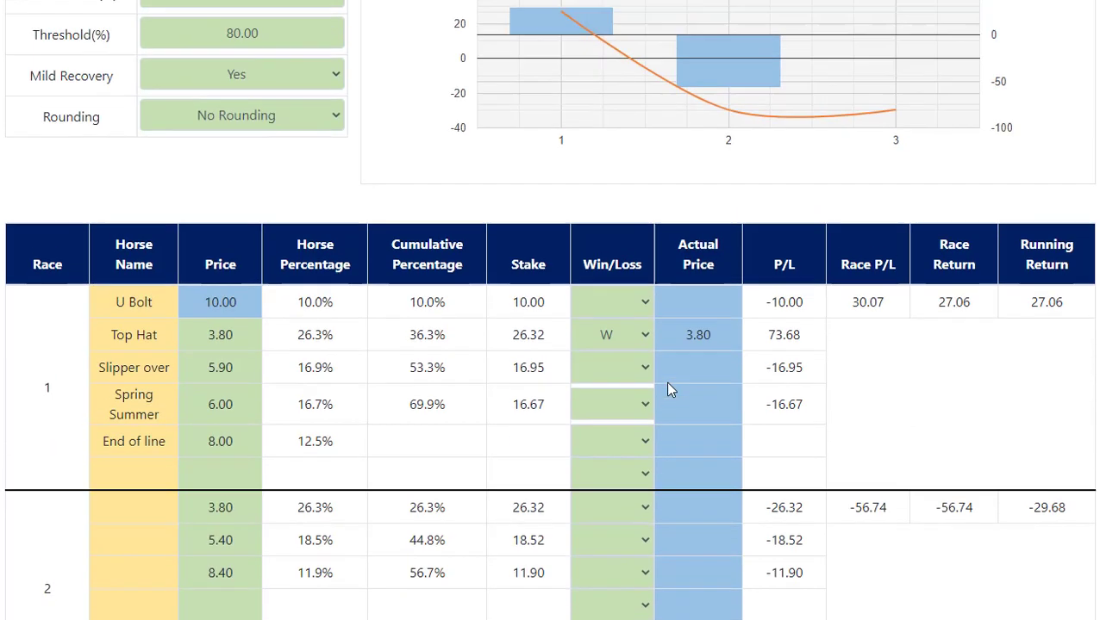
mouse_move(629, 200)
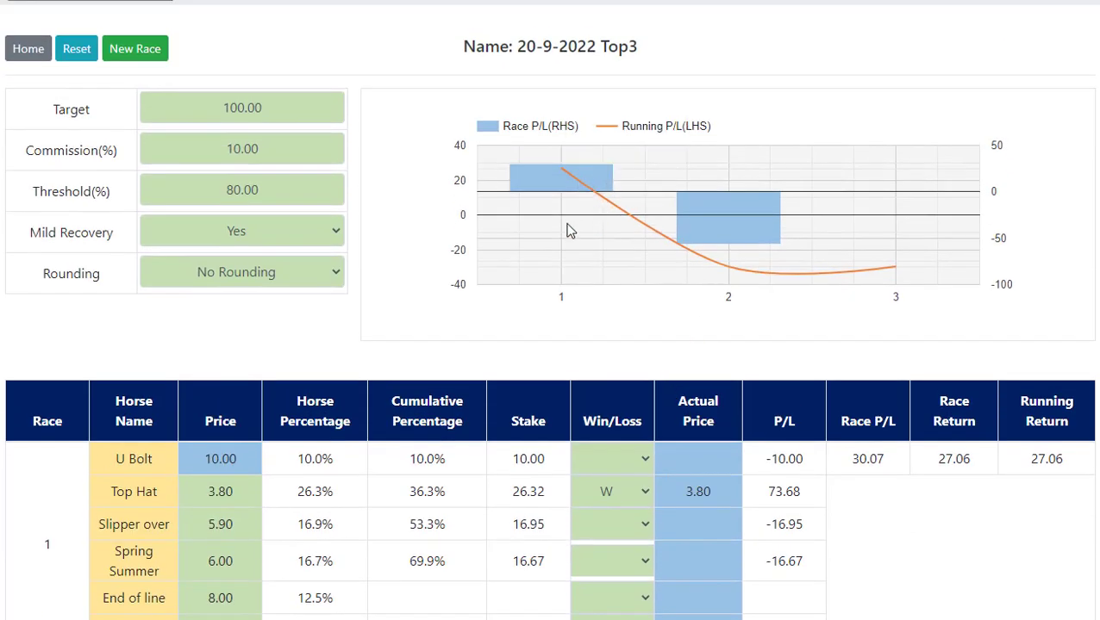
mouse_move(713, 224)
scroll(987, 519, "down", 3)
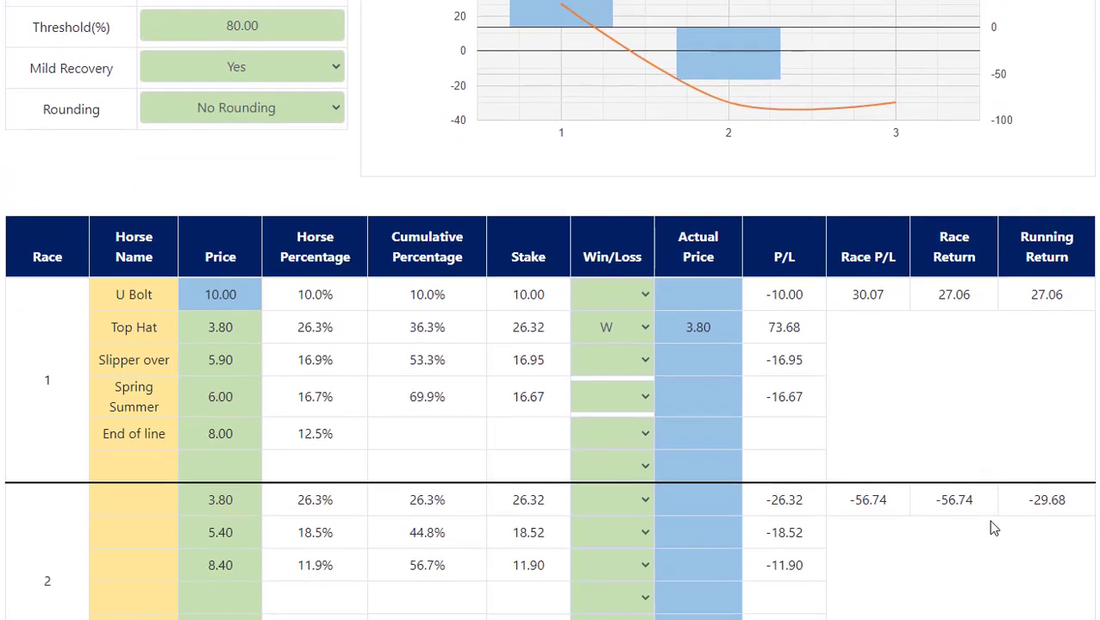
scroll(860, 484, "down", 1)
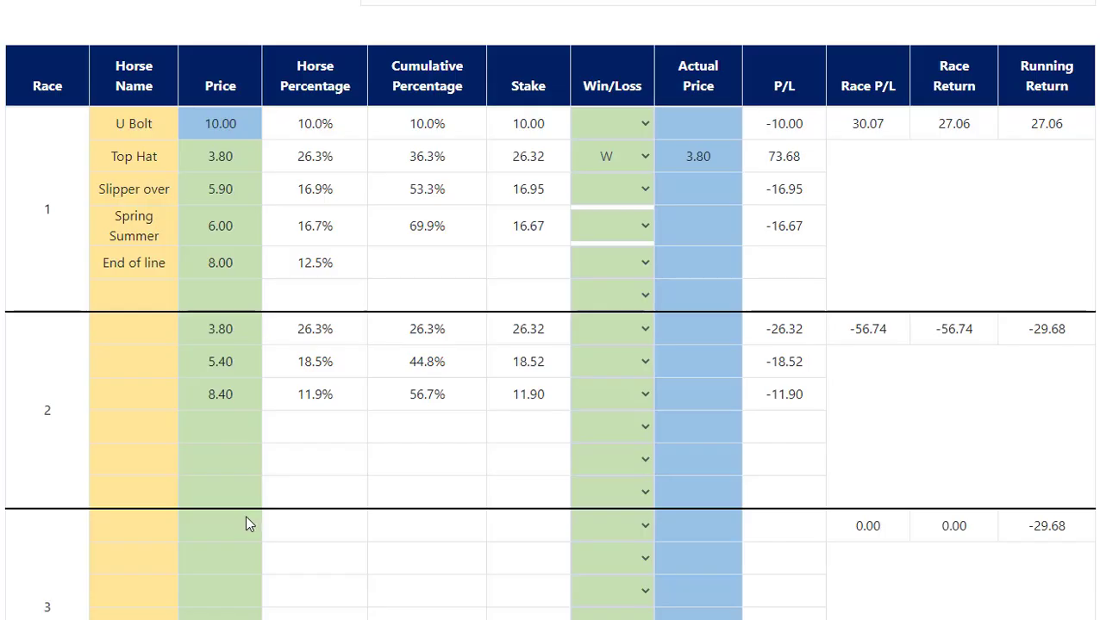
Step: Paste race 2's prices (3.80, 5.40, 8.40) into race 3 and review the profitable chart
left_click(232, 530)
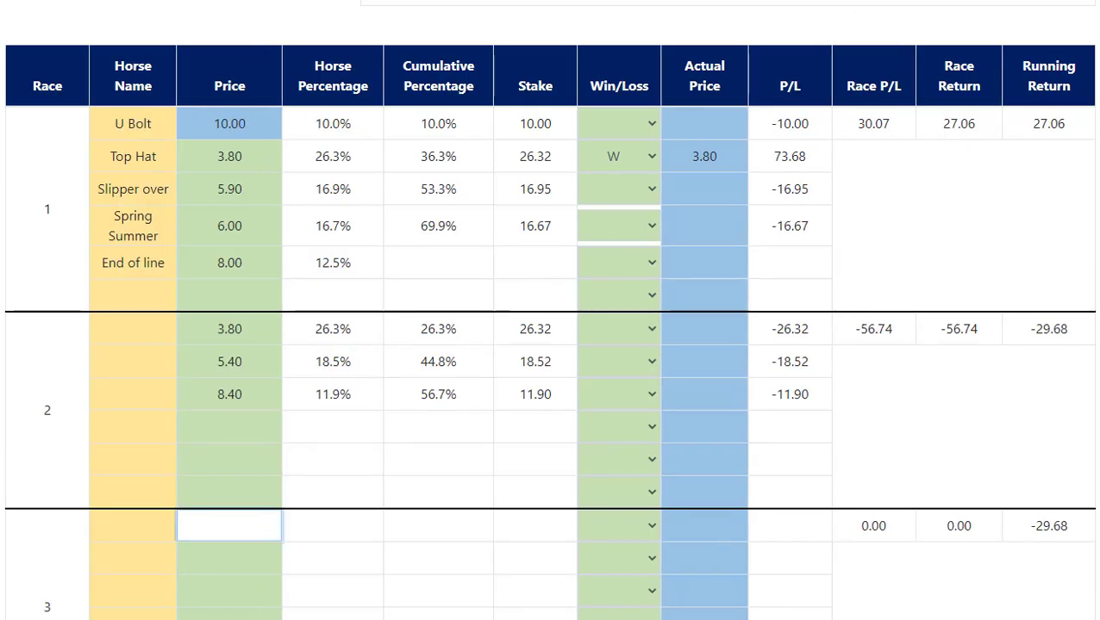
type("3.80 5.40 8.40")
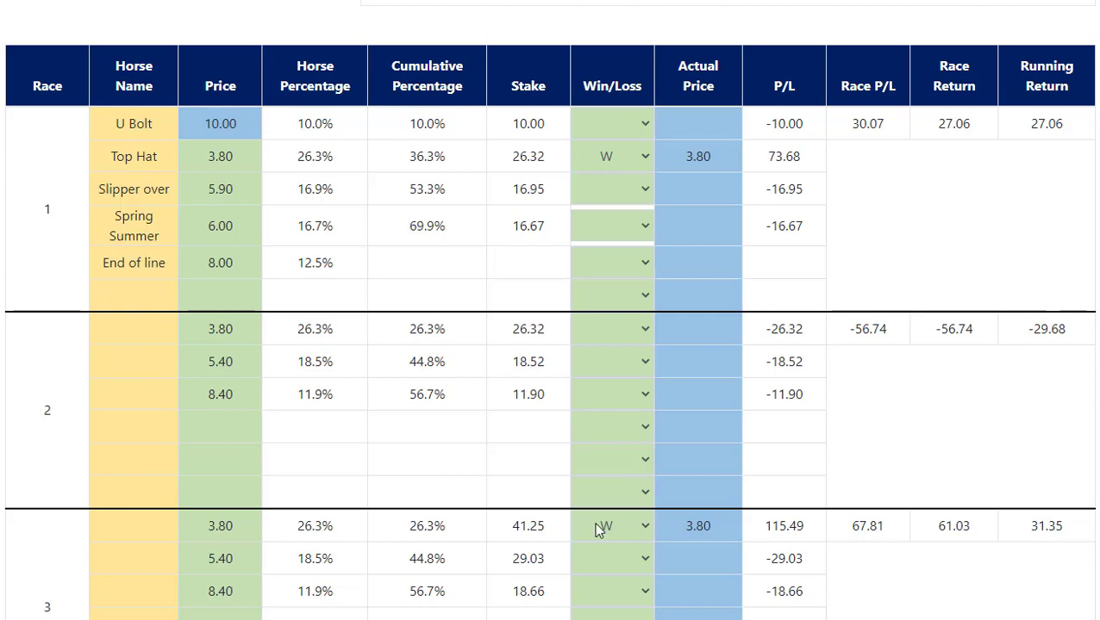
scroll(430, 523, "up", 3)
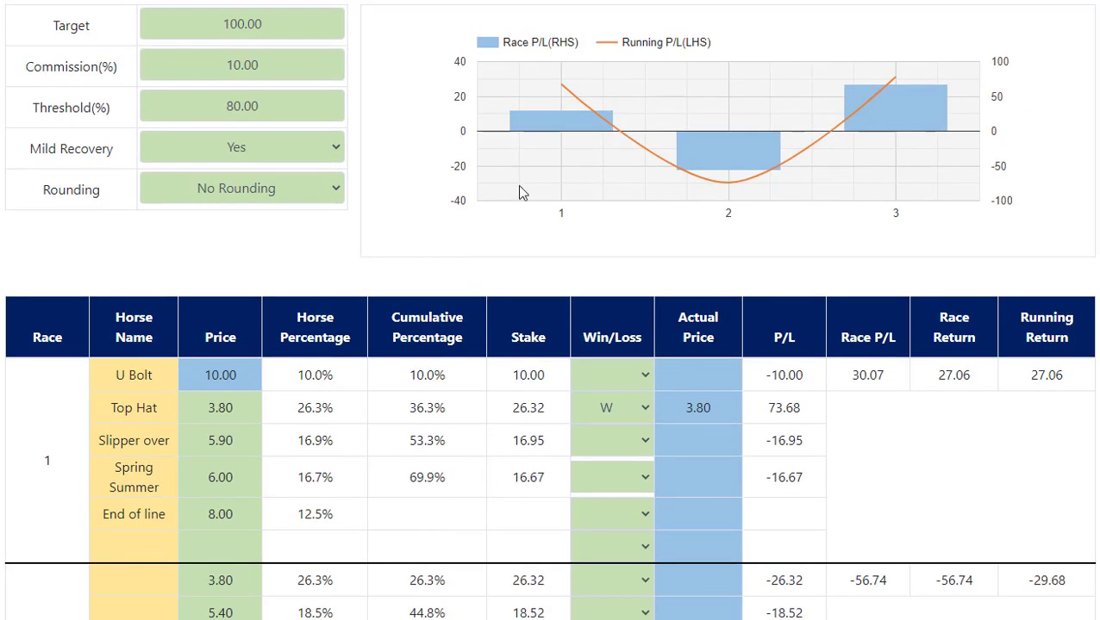
mouse_move(867, 114)
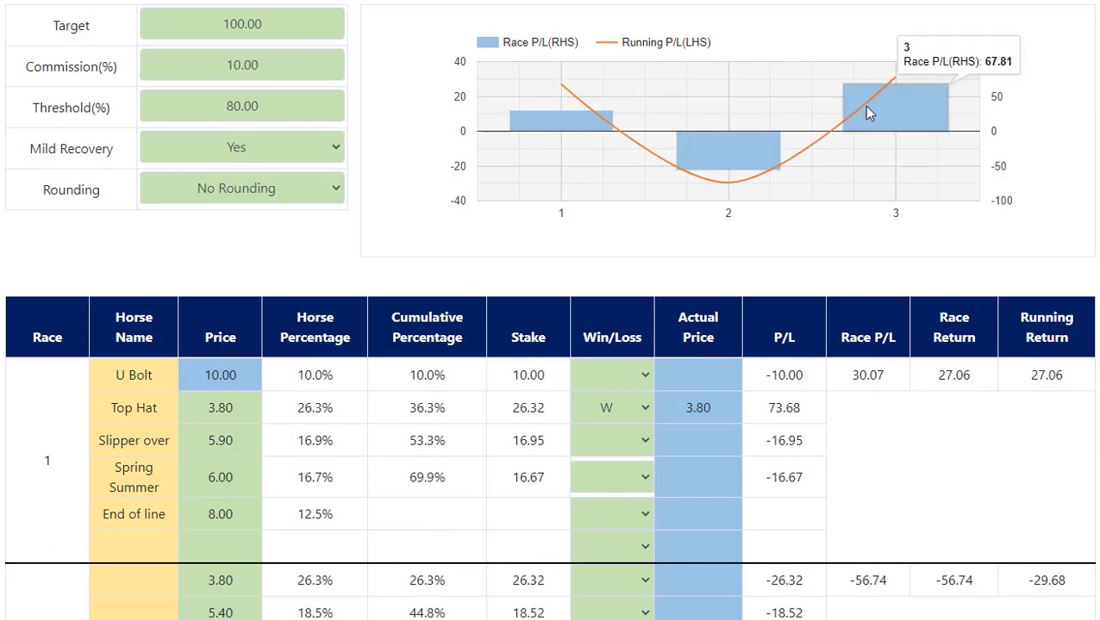
scroll(679, 343, "up", 1)
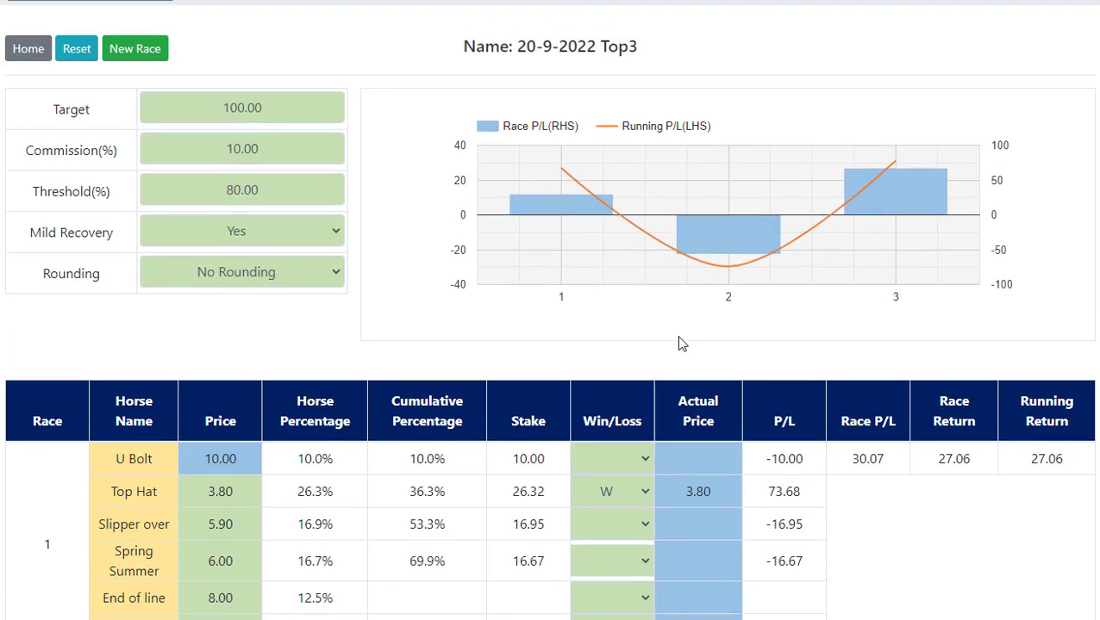
scroll(678, 343, "down", 5)
scroll(677, 343, "up", 3)
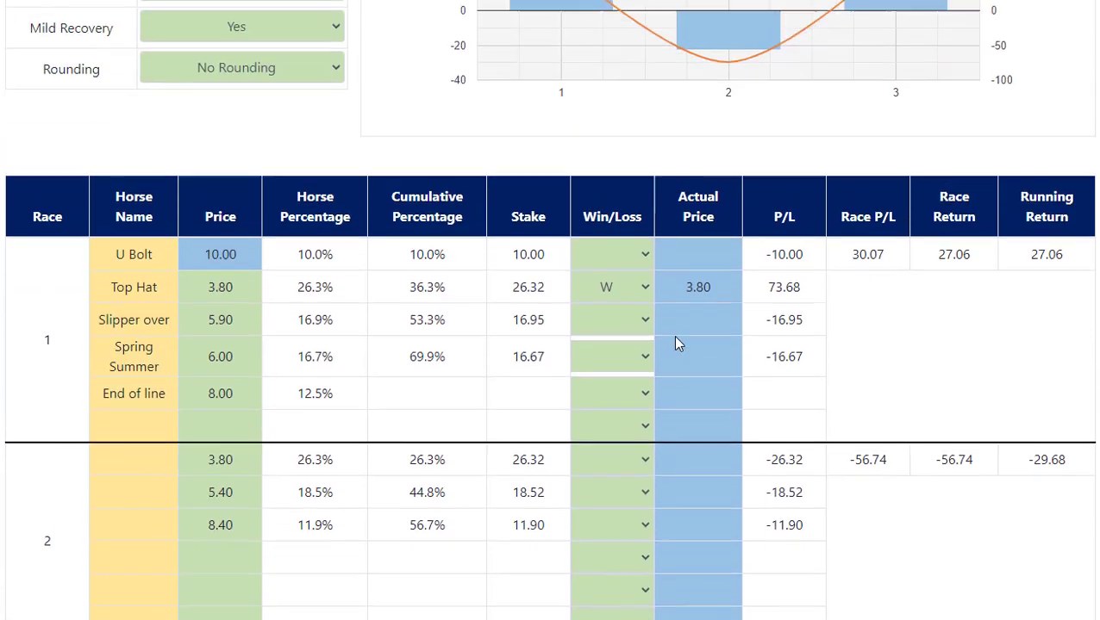
scroll(677, 343, "up", 2)
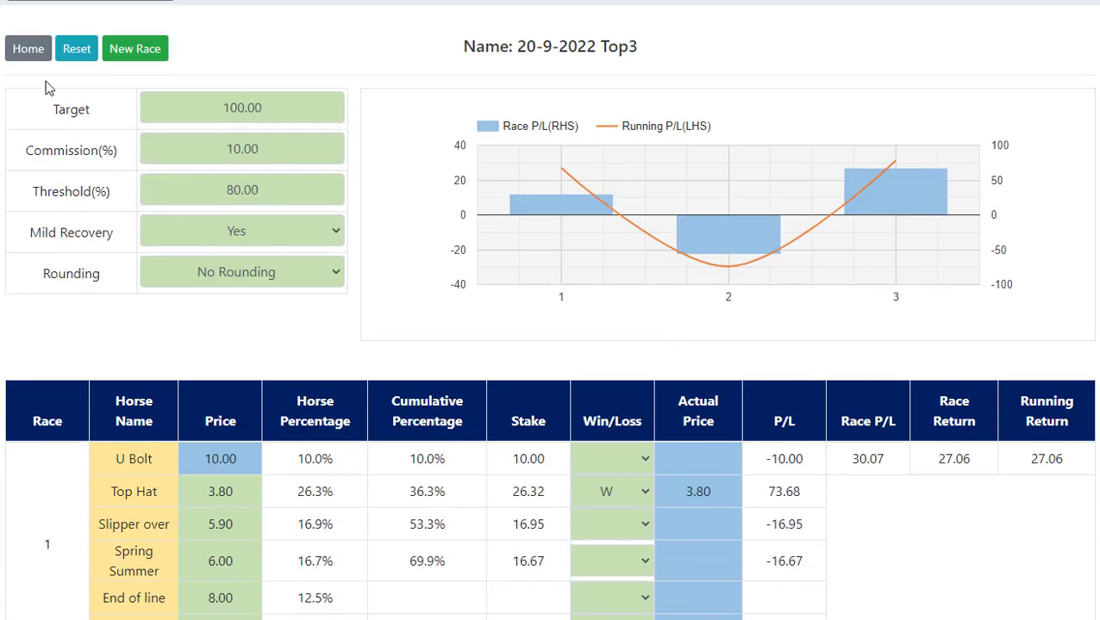
Step: Go back to the home page and view the Resume Active Session table
left_click(24, 53)
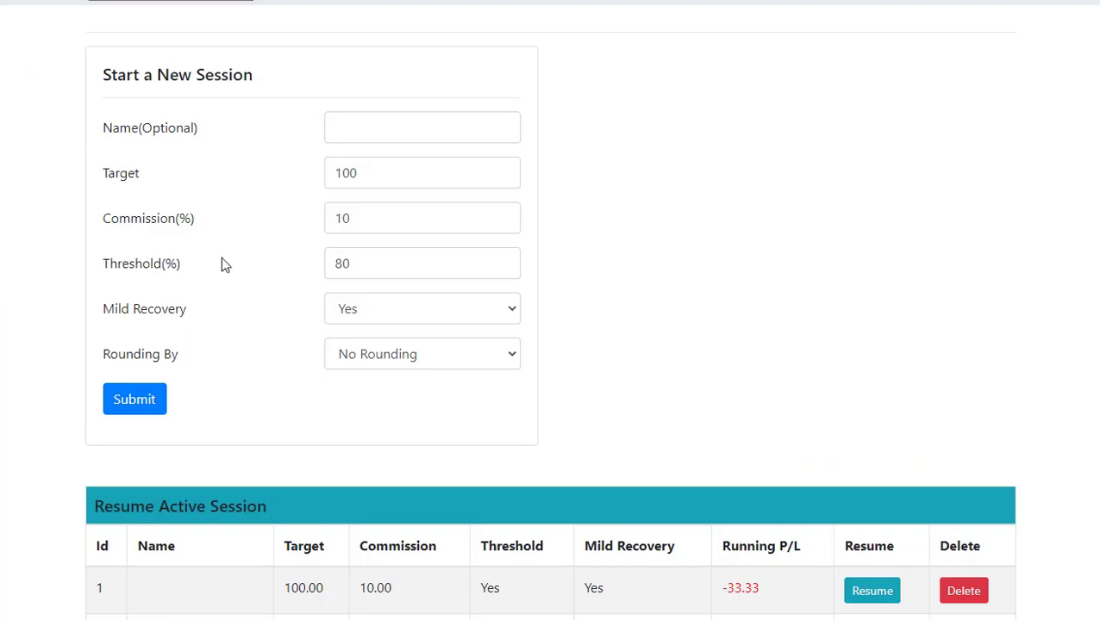
scroll(277, 297, "down", 2)
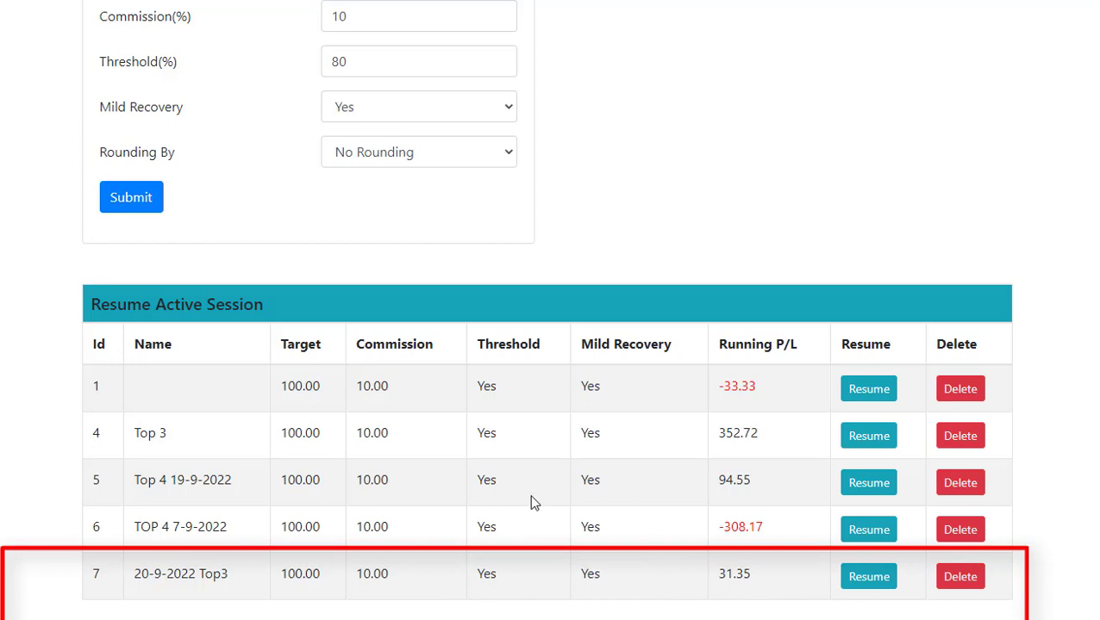
Step: Resume the Top 3 session and inspect its Running P/L chart across 34 races
left_click(859, 437)
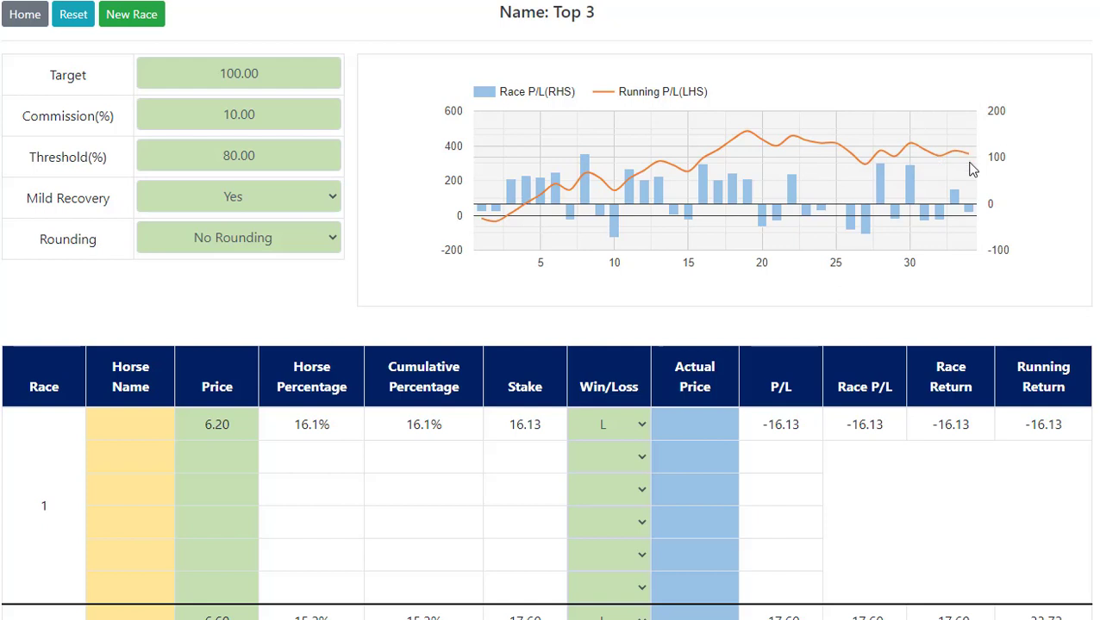
mouse_move(960, 158)
mouse_move(519, 194)
scroll(384, 367, "down", 4)
scroll(383, 366, "up", 4)
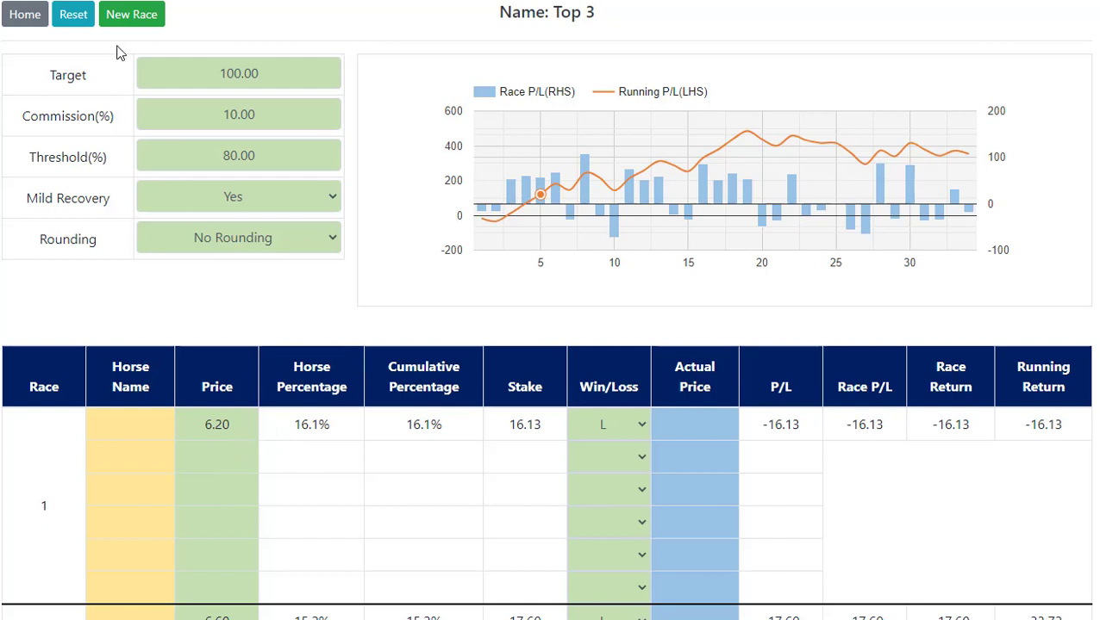
Step: From the Home page, create a session named 'Correct Score' with target 100, commission 10%, threshold 80%
left_click(133, 21)
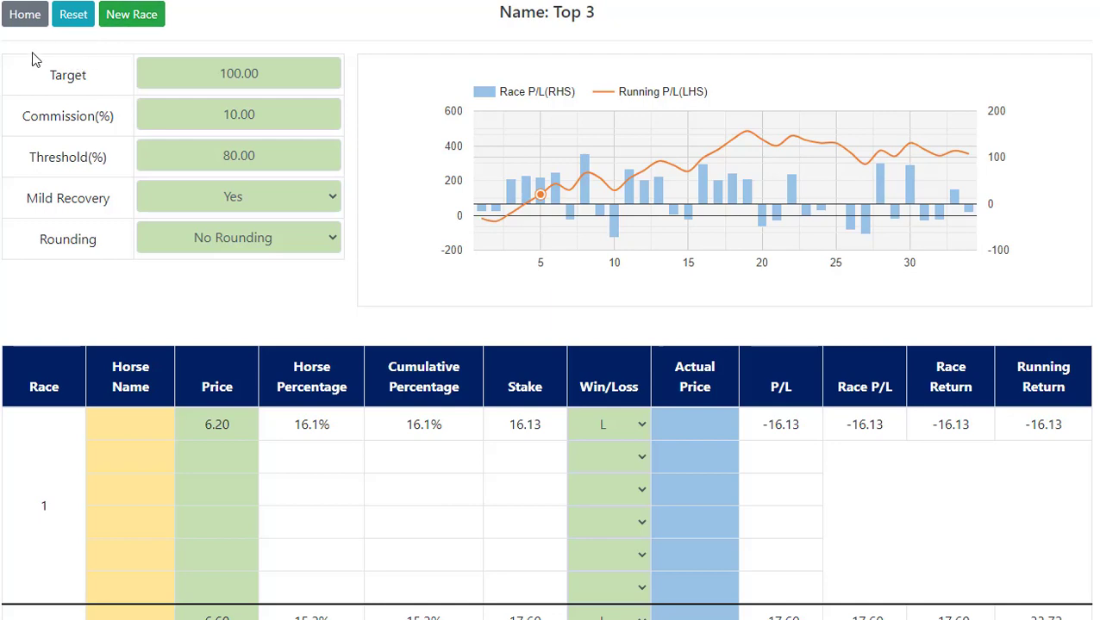
left_click(28, 21)
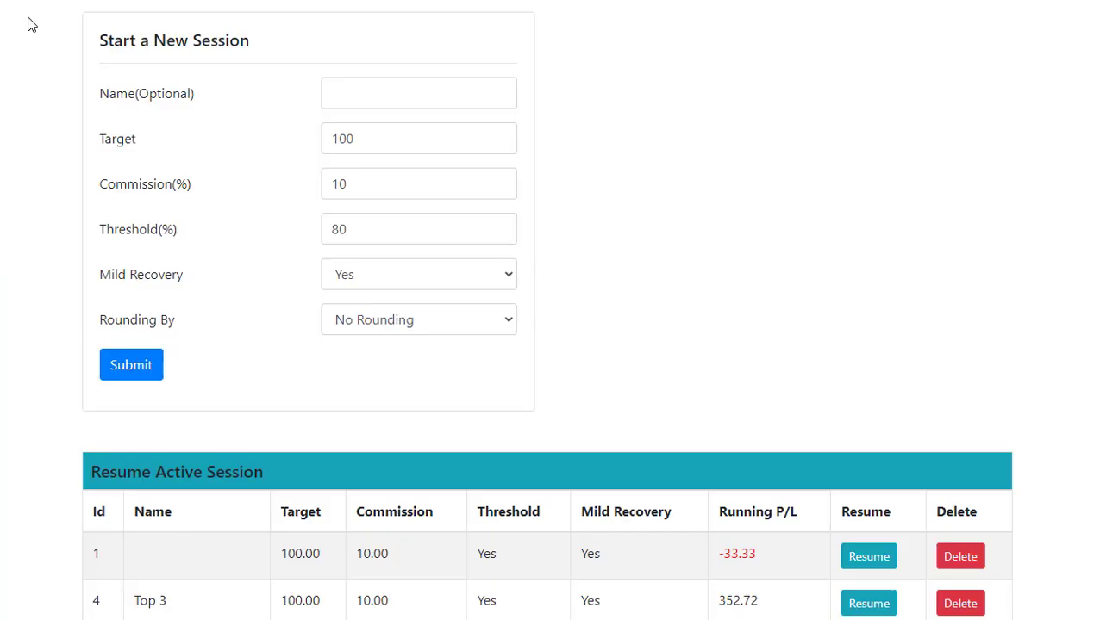
left_click(347, 102)
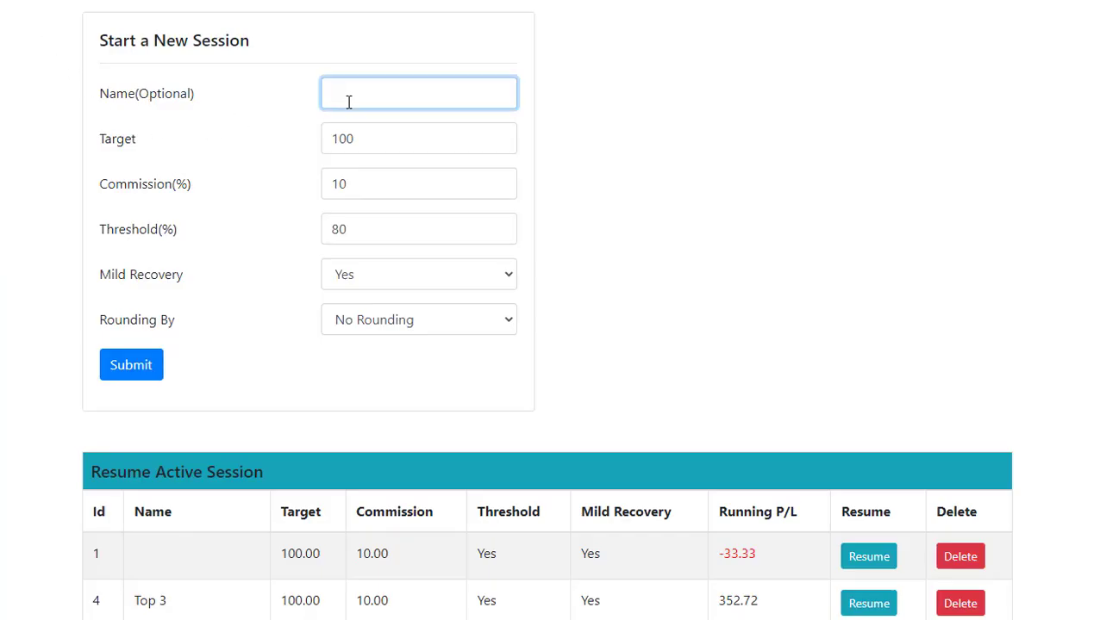
type("Correct Score")
left_click(129, 366)
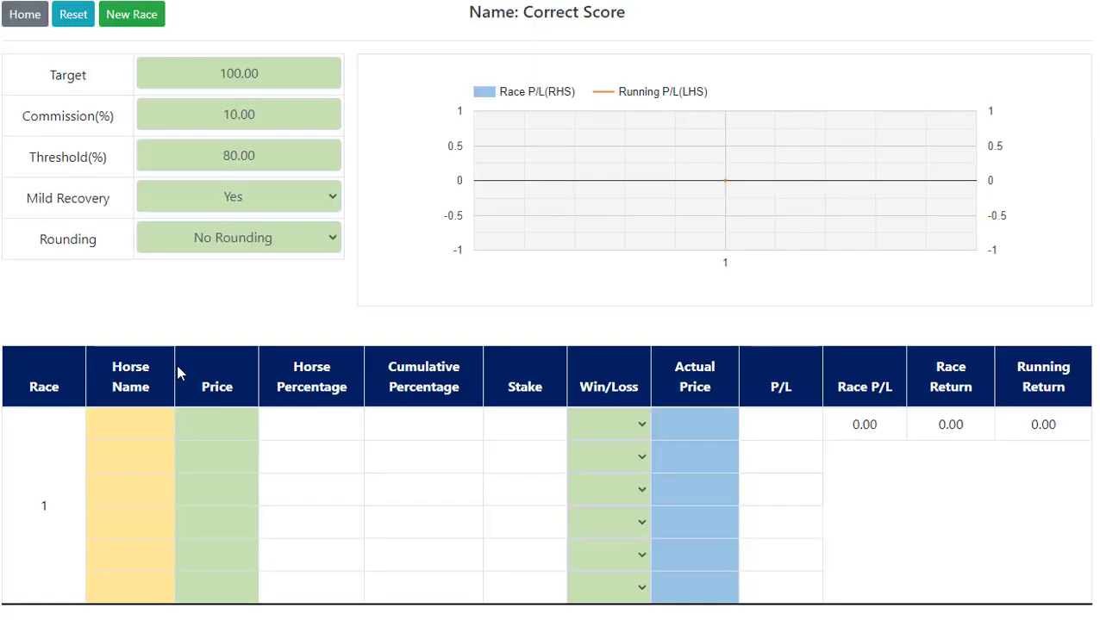
Step: Name the first two race 1 selections 0-0 and 0-1
left_click(136, 427)
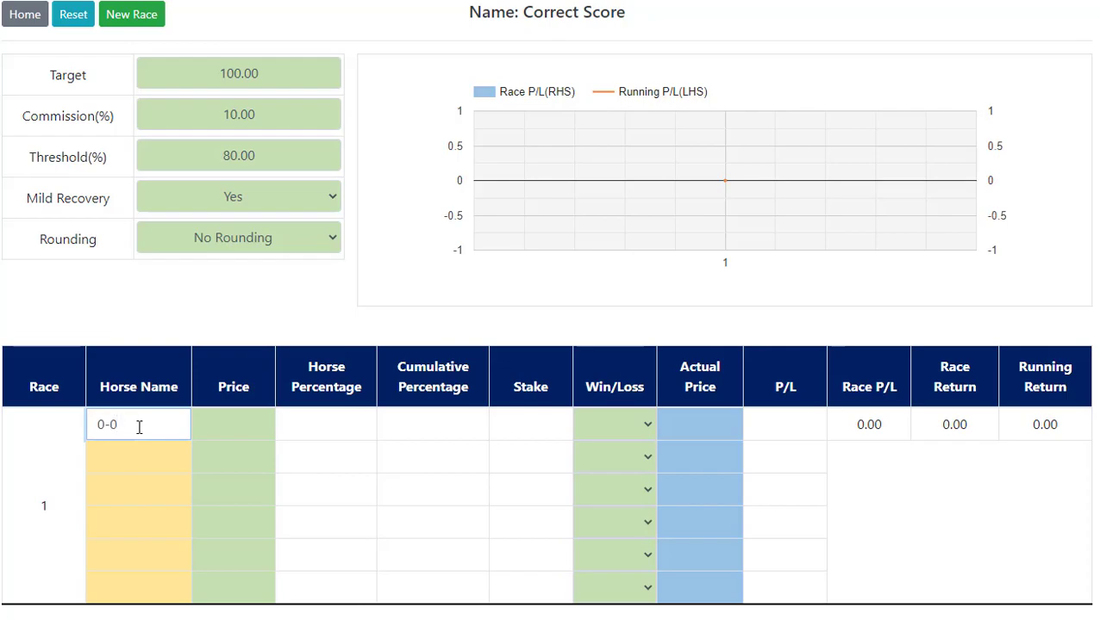
left_click(143, 459)
left_click(138, 457)
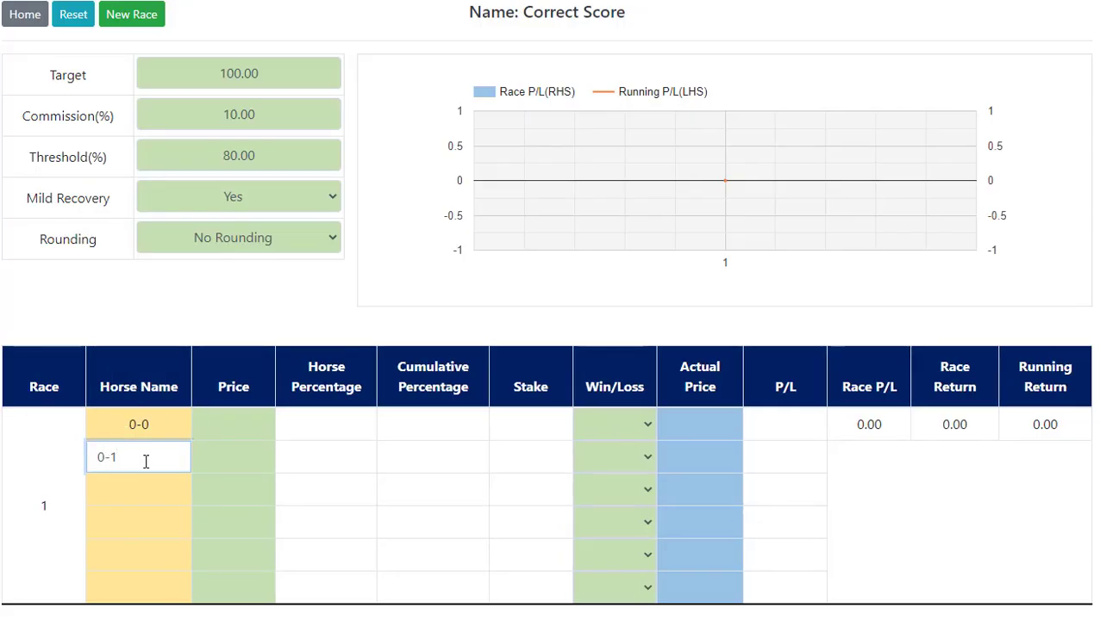
left_click(144, 498)
Step: Add the scores 1-0, 0-2 and 1-1 as the next race 1 selections
left_click(143, 498)
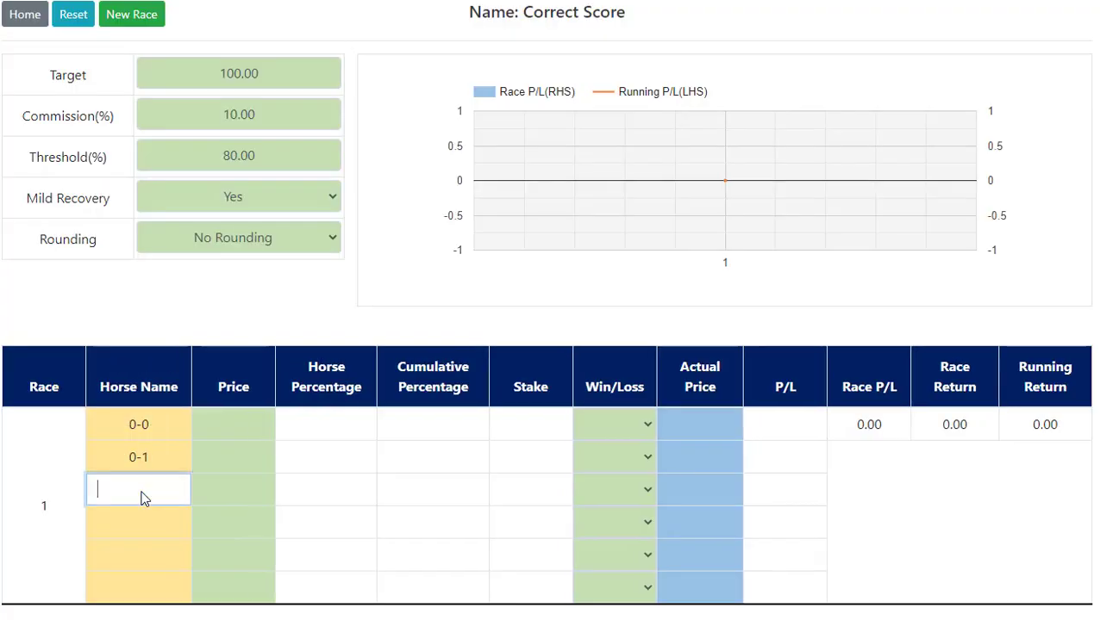
type("1-0")
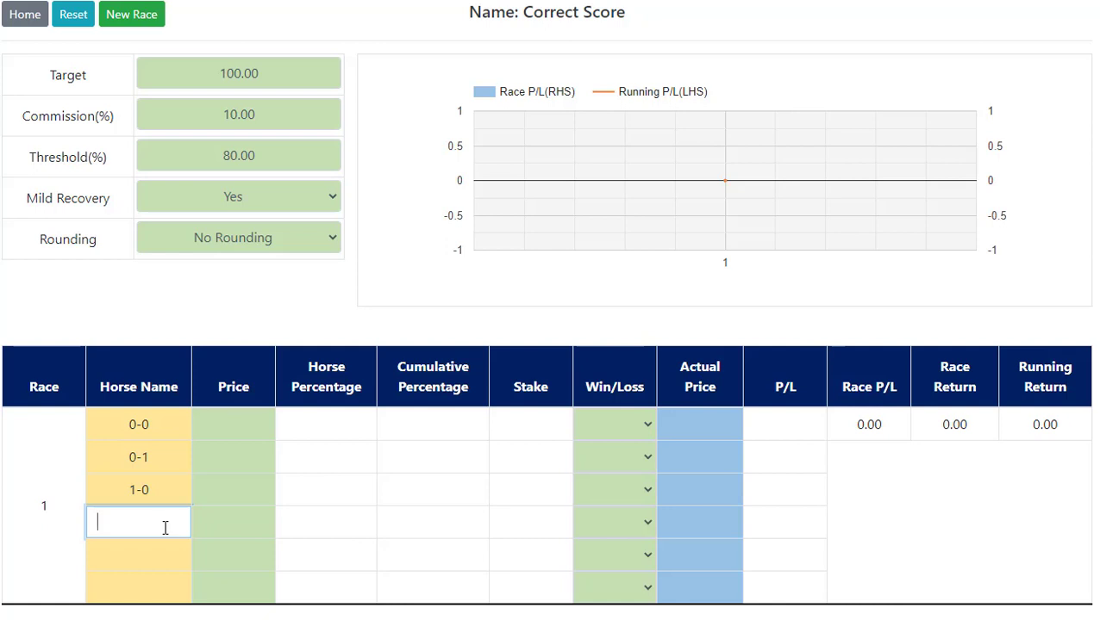
type("0-2")
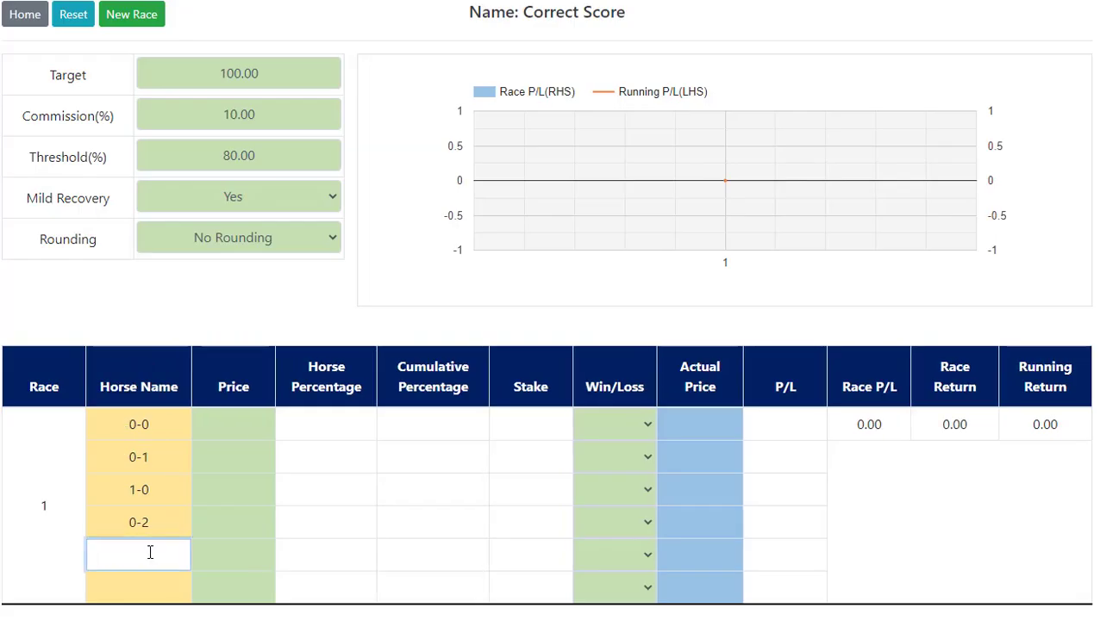
type("1*-1")
key("BackSpace")
key("BackSpace")
key("BackSpace")
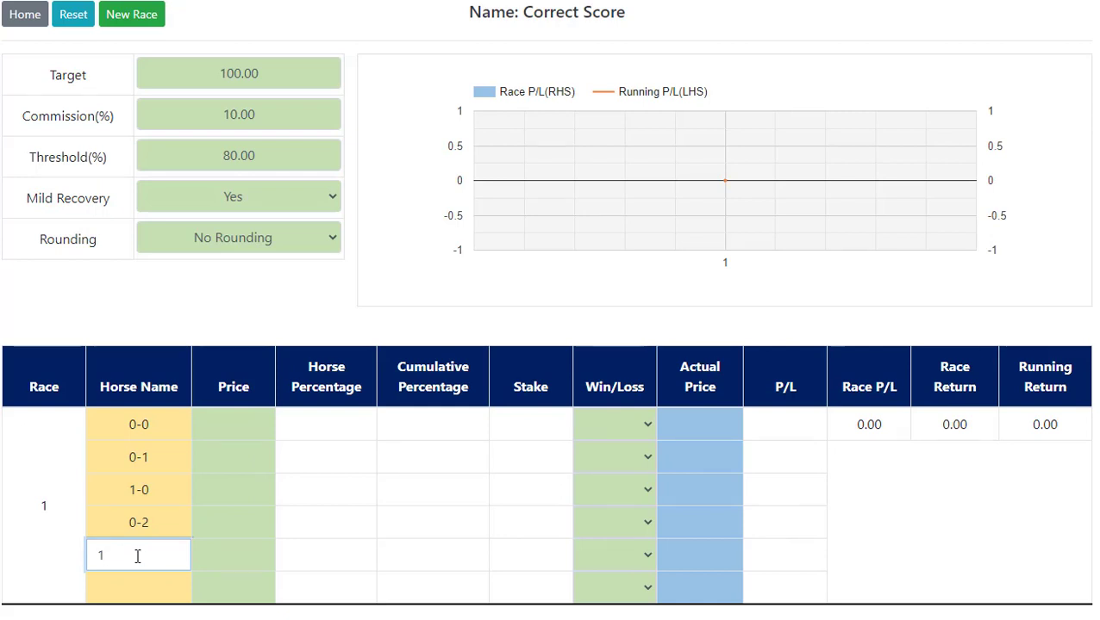
type("-1")
key("Return")
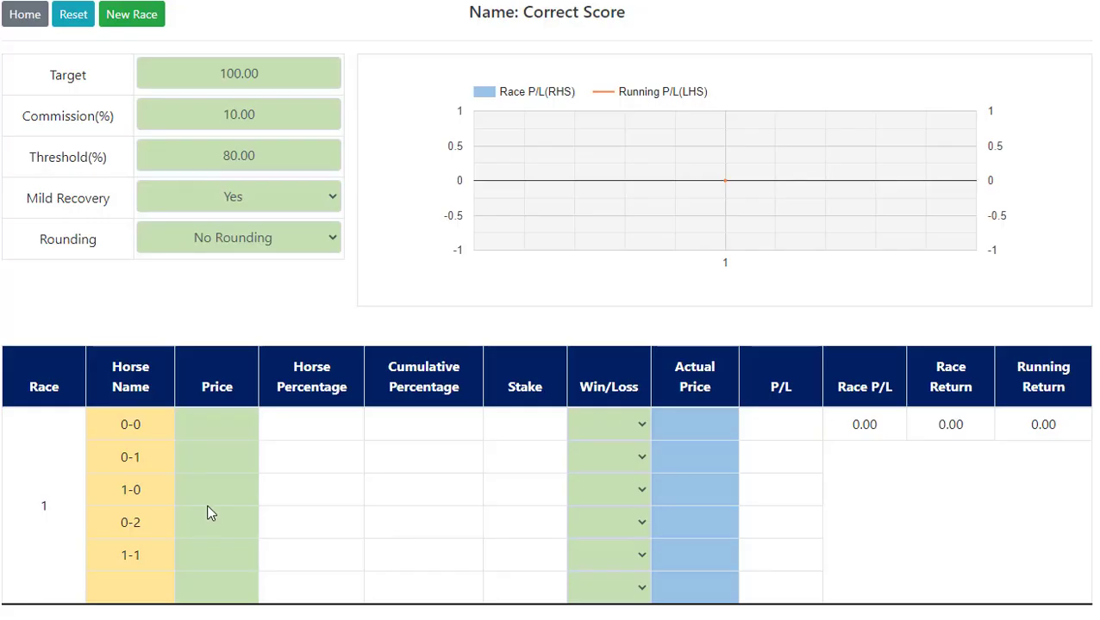
left_click(217, 427)
Step: Enter prices 12.00 for 0-0, 15.00 for 1-0, 21.00 for 0-2 and 11.00 for 1-1
type("12.00")
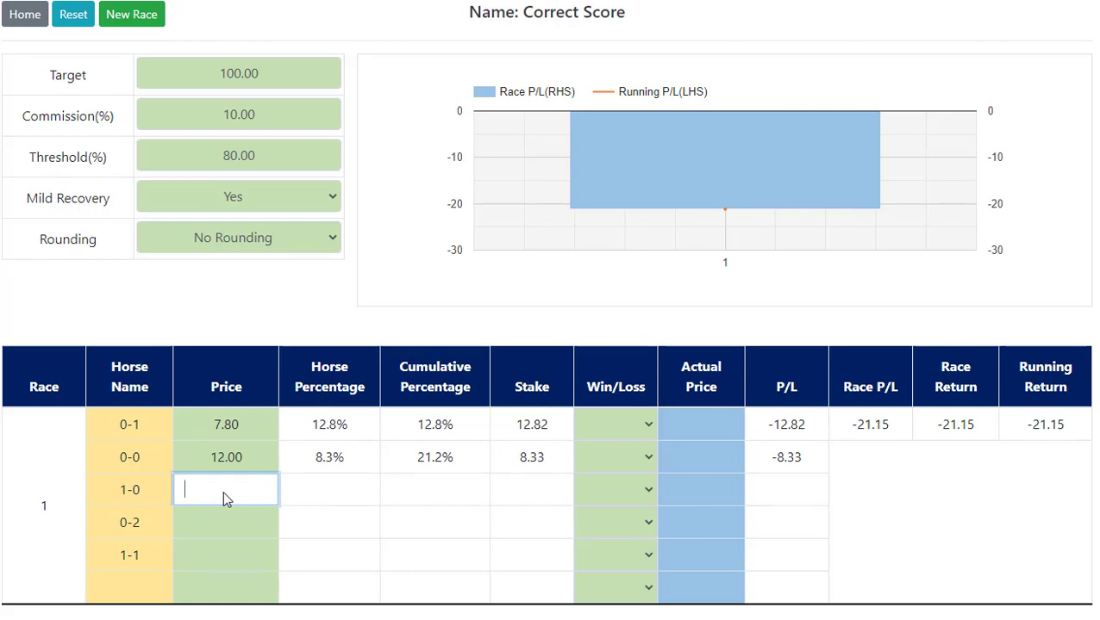
type("1")
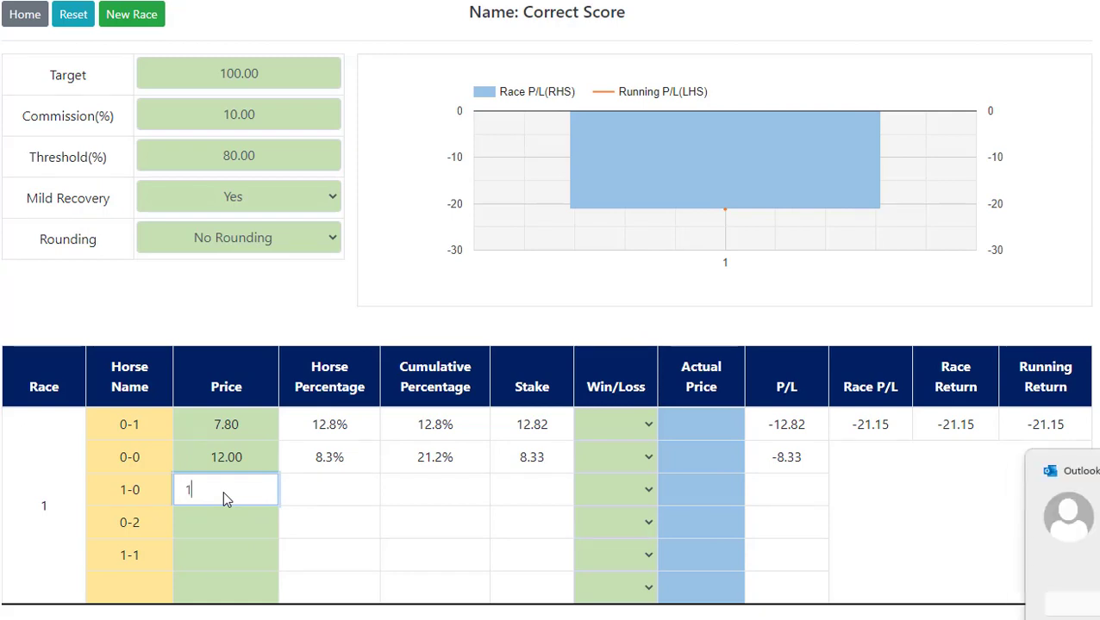
type("5.0")
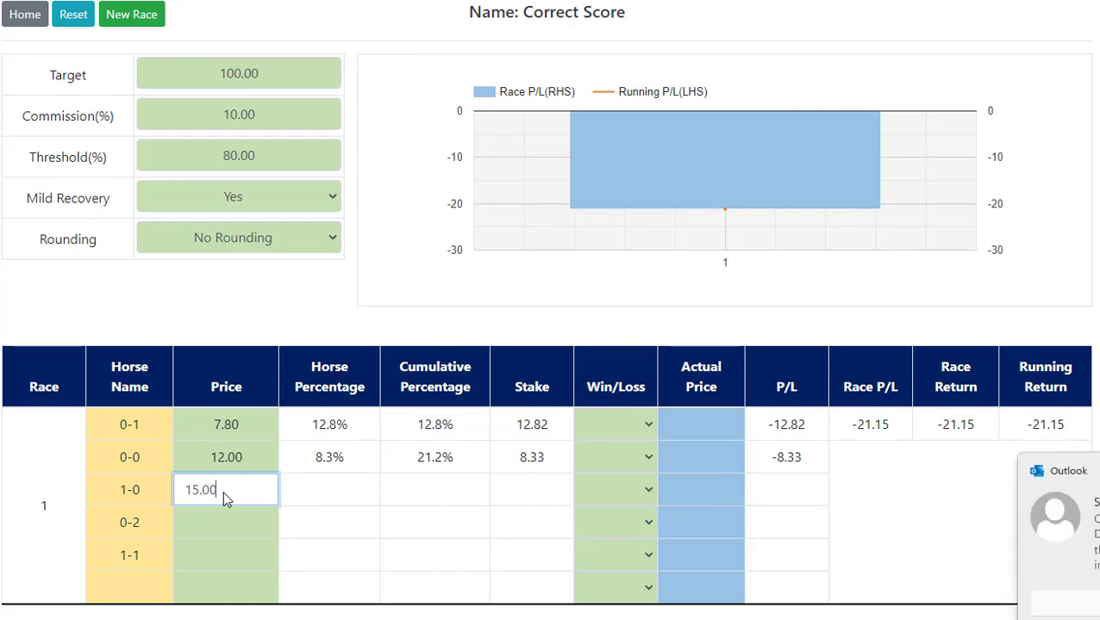
type("0")
left_click(231, 536)
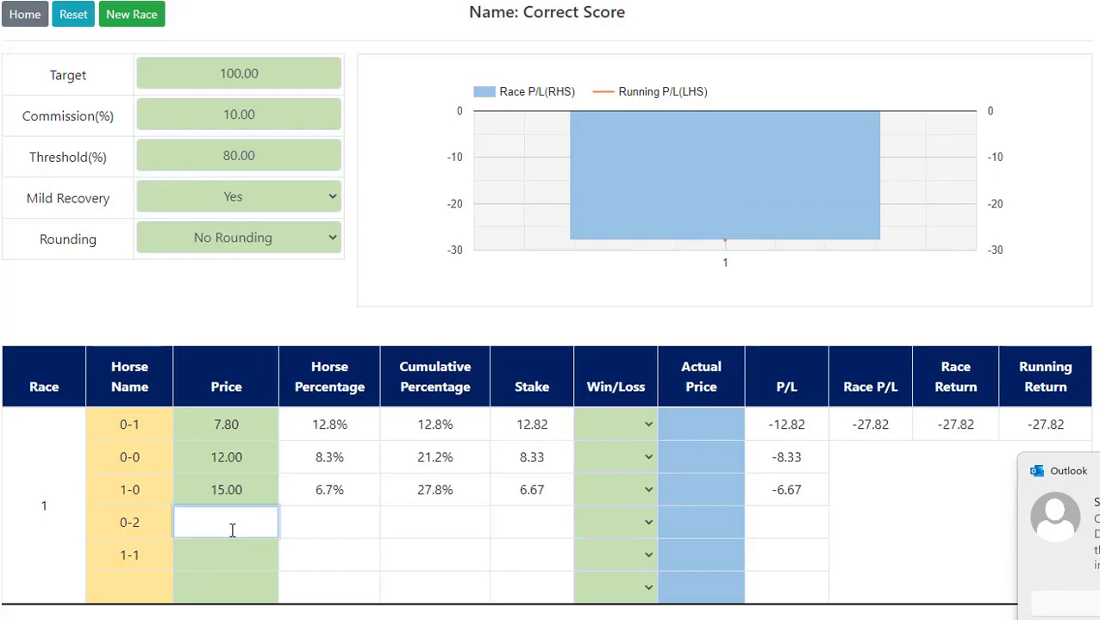
type("21.00")
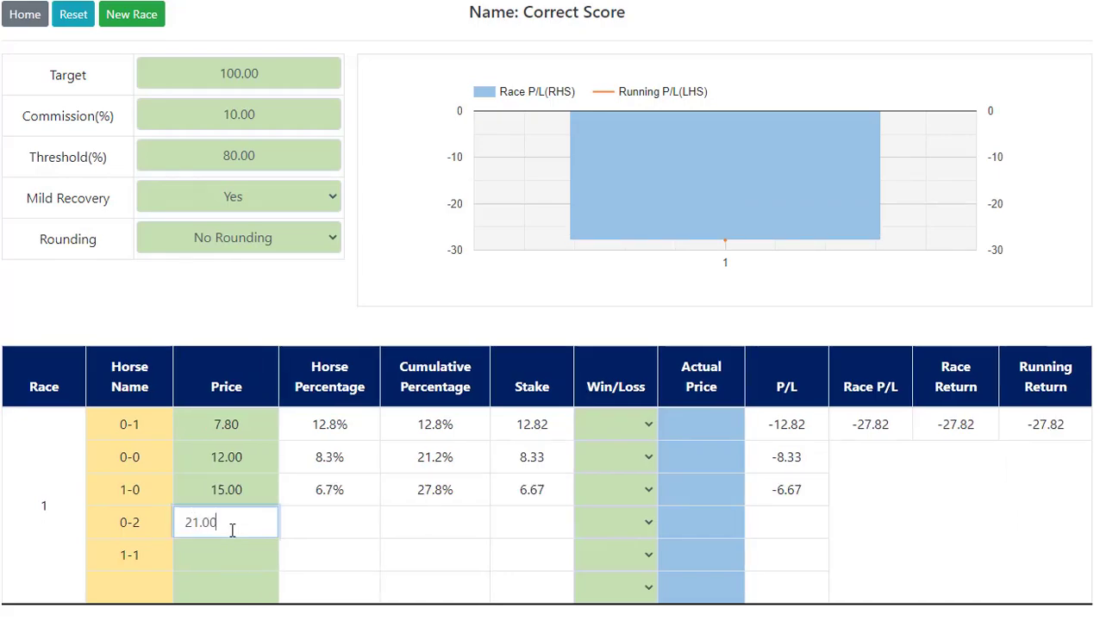
left_click(214, 550)
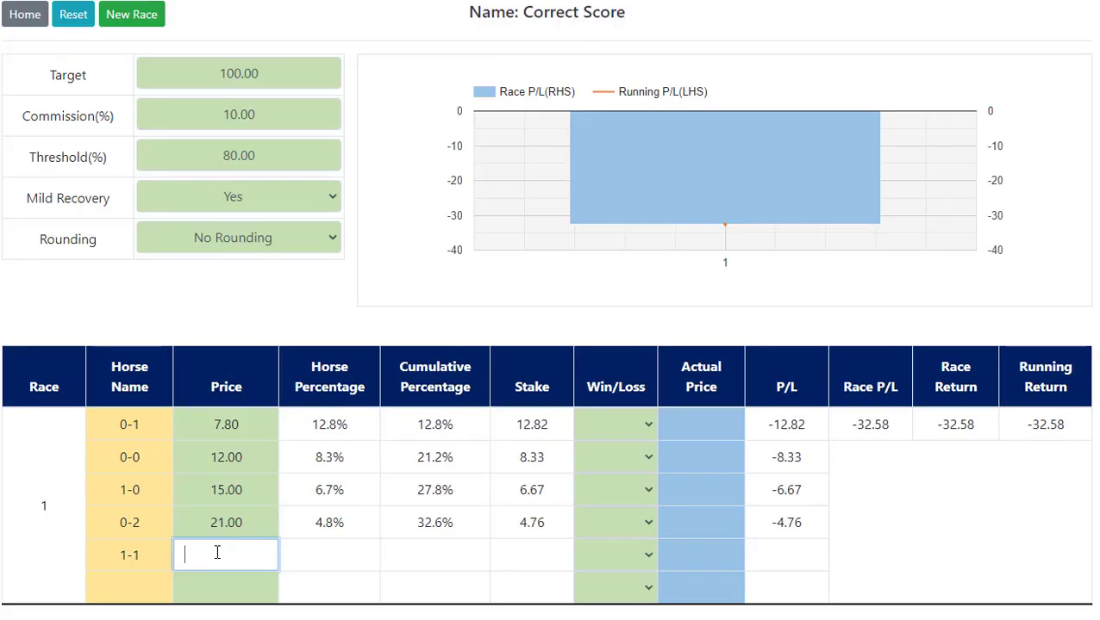
type("11")
left_click(299, 562)
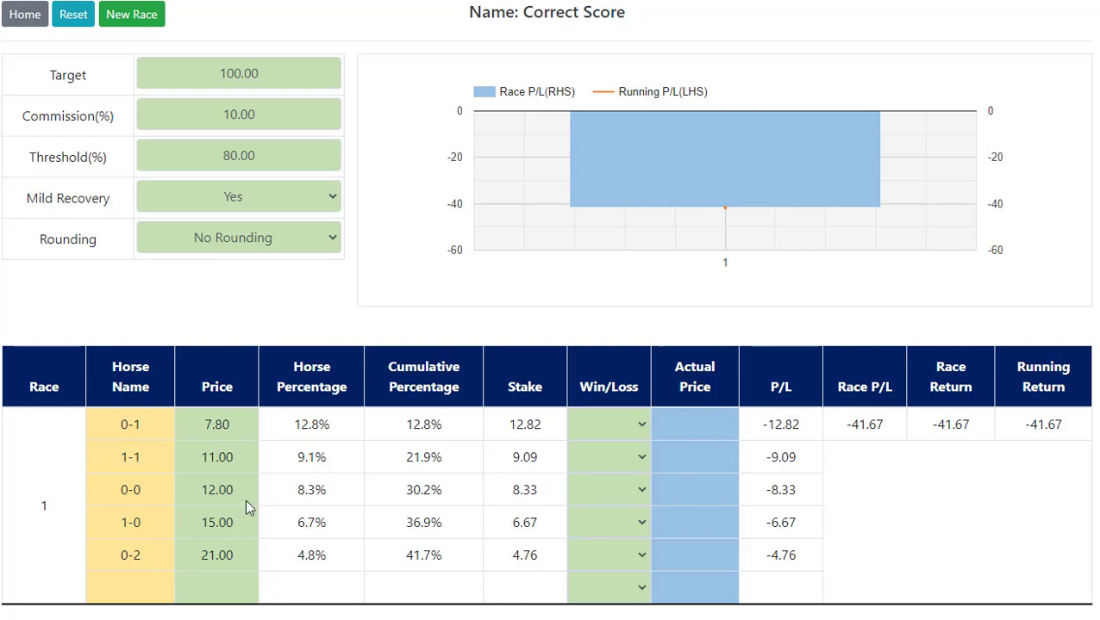
Step: Set the 0-0 row's Win/Loss to W, giving race P/L 58.33 and return 52.49
left_click(643, 490)
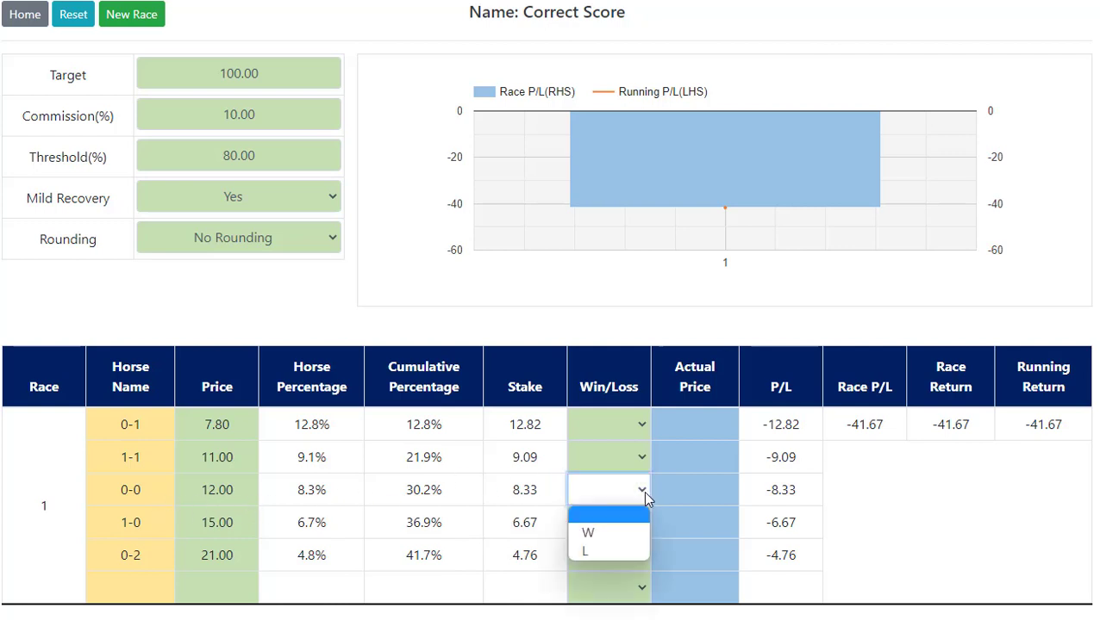
left_click(615, 528)
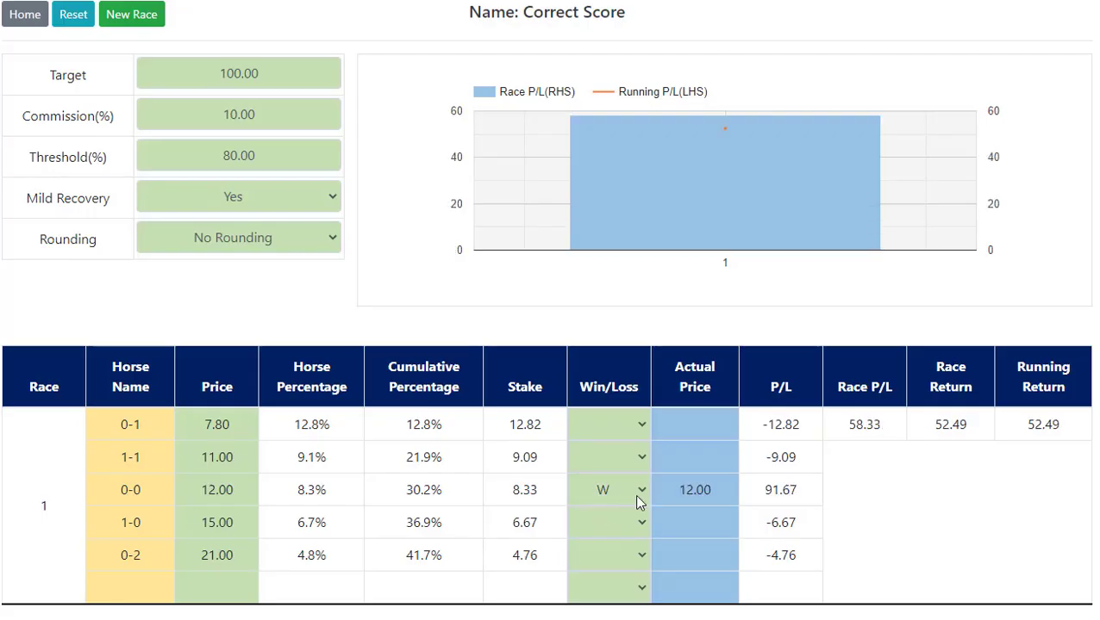